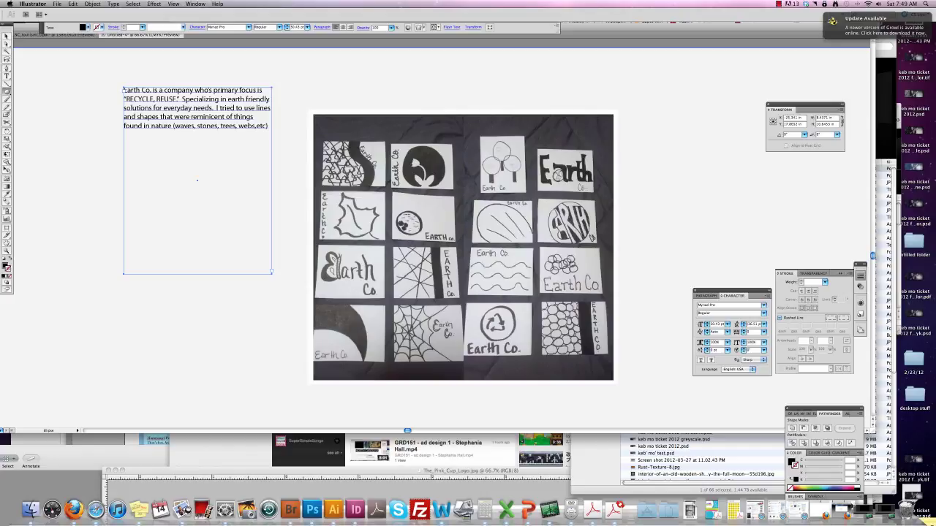
Step: Draw a circle around the tulip sketch with no fill and a thicker crimson stroke
{"action": "left_click_drag", "start_coordinate": [392, 134], "coordinate": [460, 199]}
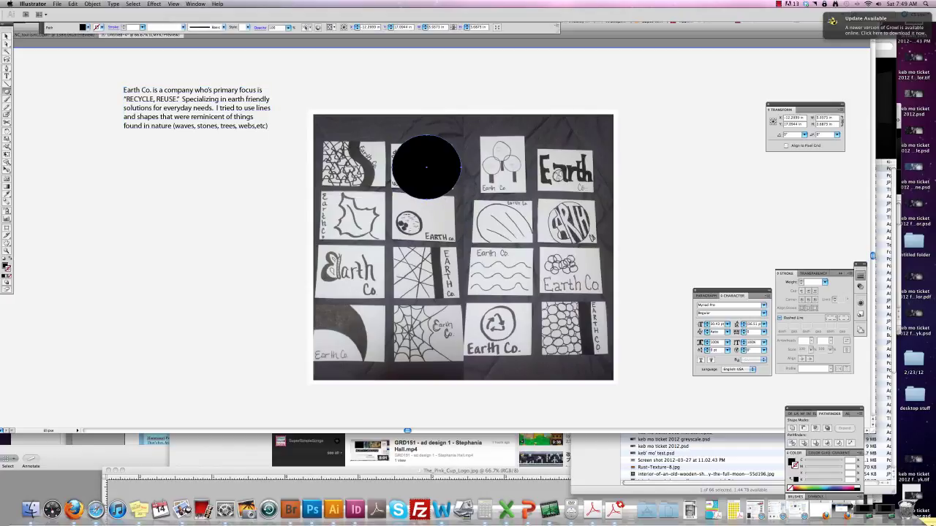
{"action": "left_click", "coordinate": [10, 261]}
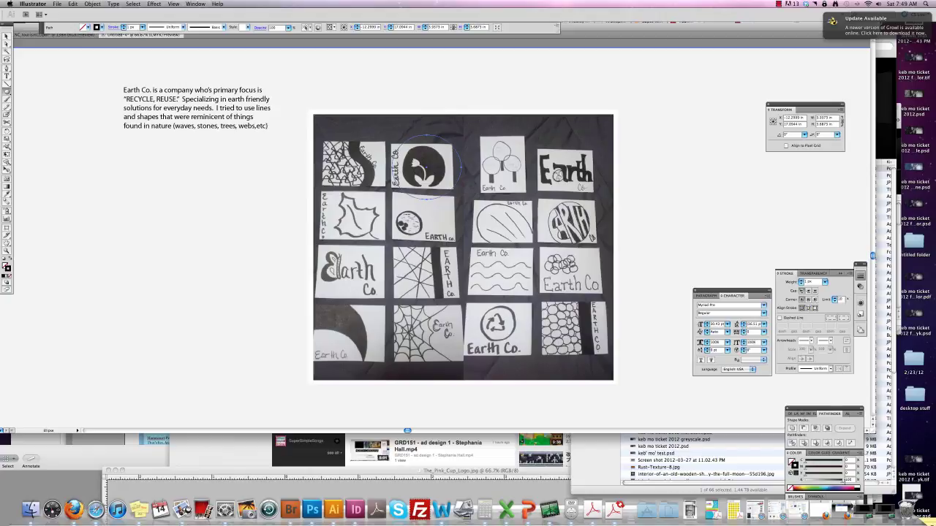
{"action": "left_click", "coordinate": [792, 488]}
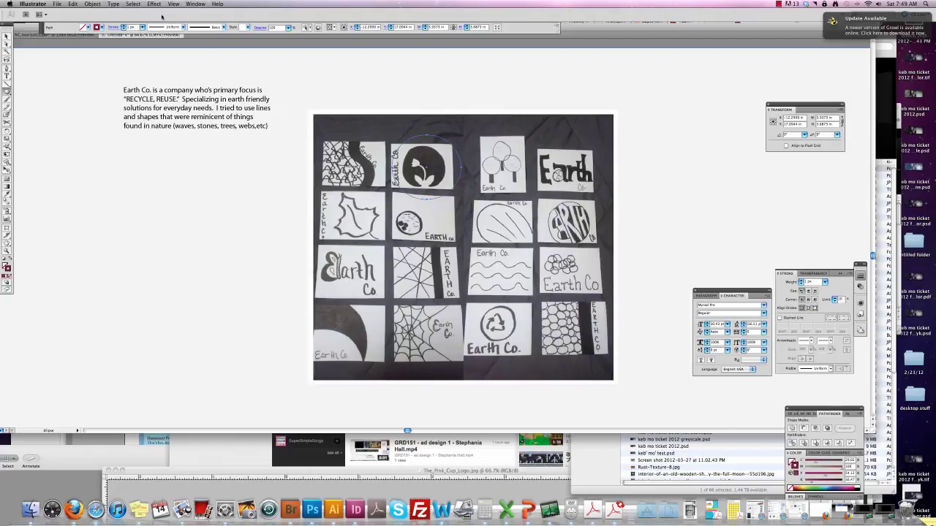
{"action": "left_click", "coordinate": [124, 25]}
Step: Center the crimson circle on the tulip sketch and place a copy around the Earth lettering sketch in the third row
{"action": "left_click", "coordinate": [7, 36]}
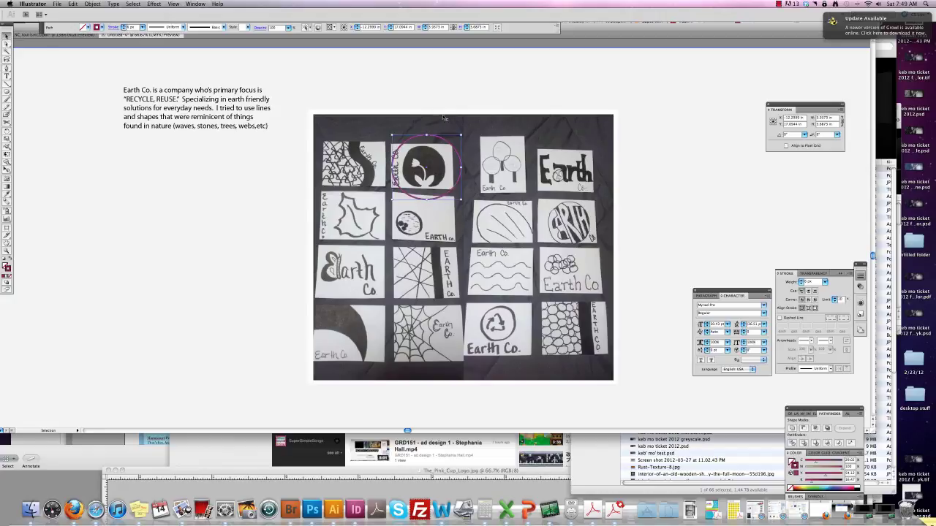
{"action": "left_click_drag", "start_coordinate": [437, 136], "coordinate": [419, 208]}
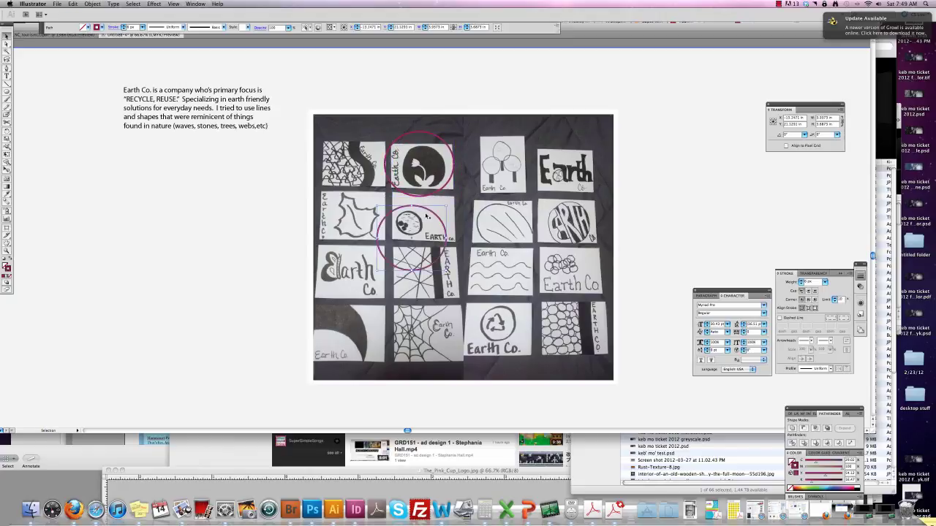
{"action": "left_click_drag", "start_coordinate": [386, 237], "coordinate": [319, 274]}
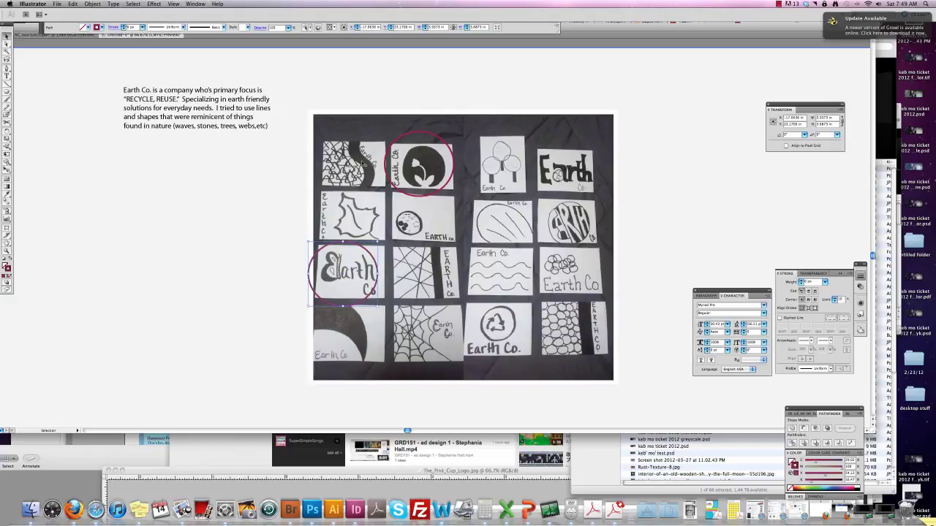
Step: Cover the first sketch in the top row with a rectangle with black fill and white stroke
{"action": "left_click", "coordinate": [7, 91]}
{"action": "left_click_drag", "start_coordinate": [316, 130], "coordinate": [388, 190]}
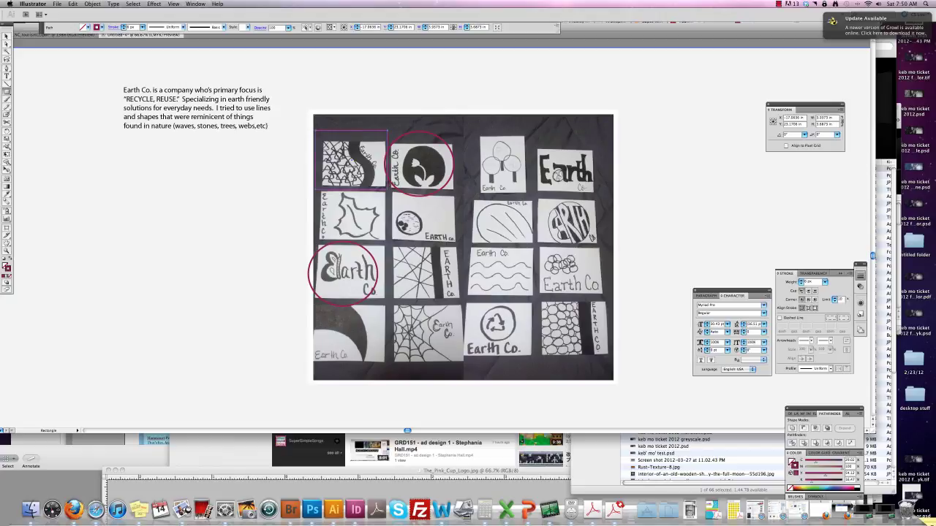
{"action": "left_click", "coordinate": [4, 259]}
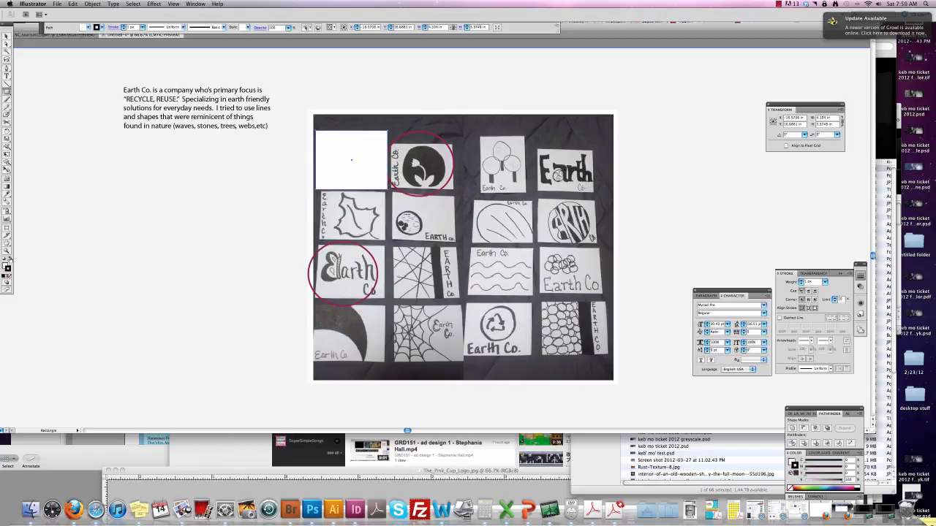
{"action": "left_click", "coordinate": [10, 258]}
{"action": "left_click", "coordinate": [6, 36]}
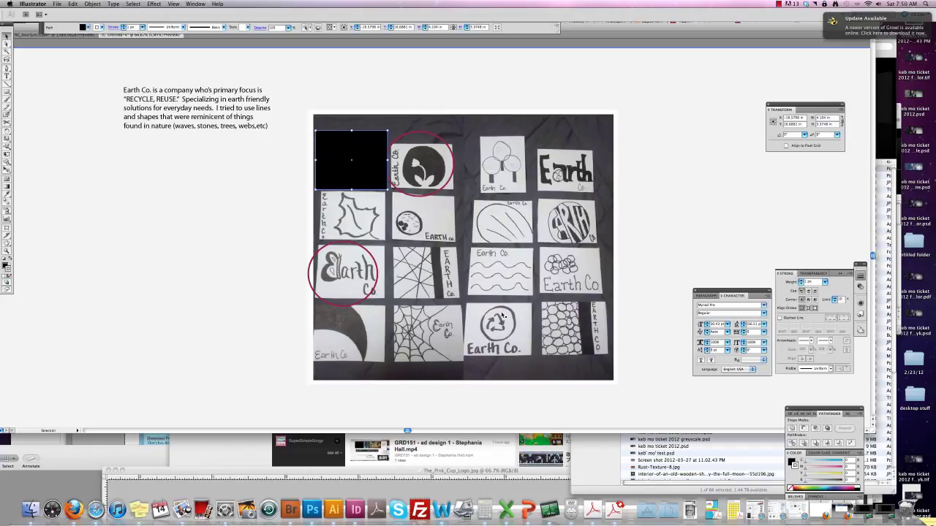
Step: Place copies of the black rectangle over the second sketch in the third row and the pebble sketch ending the bottom row
{"action": "left_click_drag", "start_coordinate": [369, 171], "coordinate": [448, 286]}
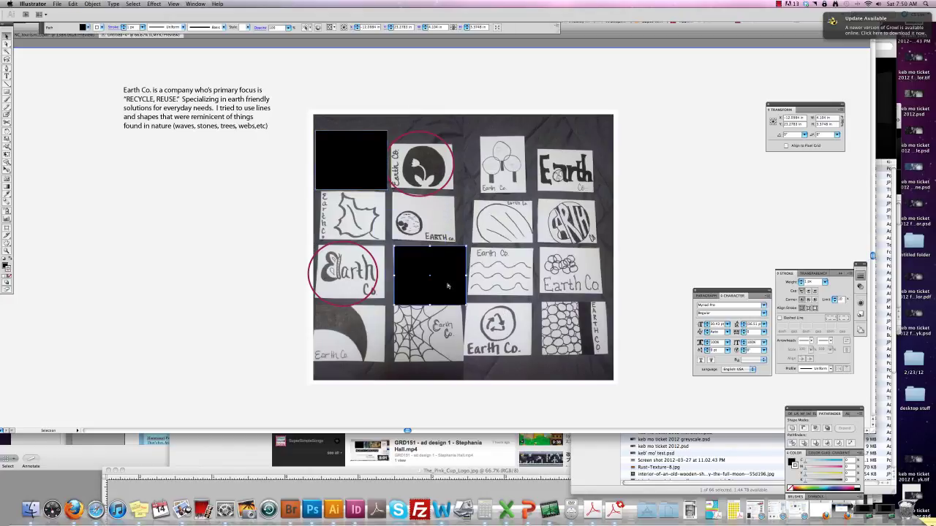
{"action": "key", "text": "super+v"}
{"action": "left_click_drag", "start_coordinate": [421, 234], "coordinate": [584, 326]}
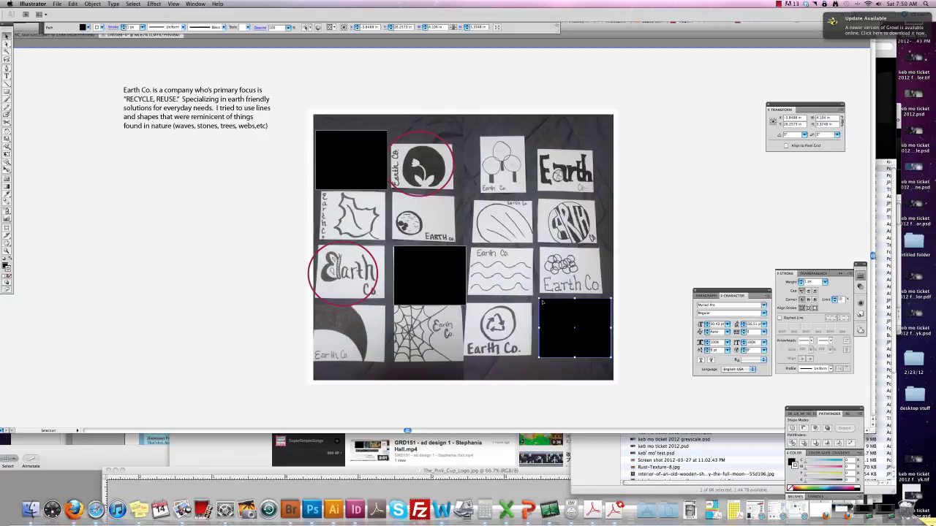
Step: Cover the round EARTH lettering sketch, the neighbouring leaf sketch and the waves sketch with copies of the black rectangle
{"action": "key", "text": "super+v"}
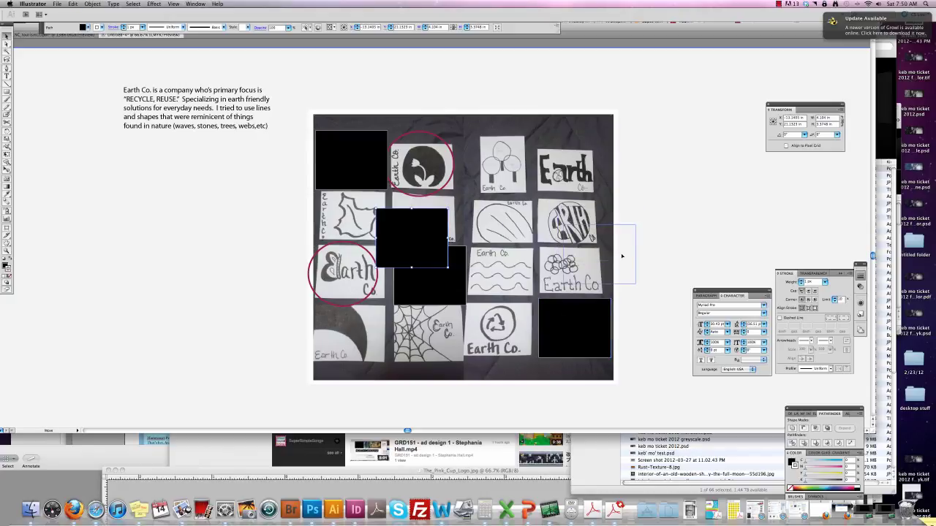
{"action": "mouse_move", "coordinate": [594, 225]}
{"action": "left_mouse_down"}
{"action": "mouse_move", "coordinate": [433, 236]}
{"action": "mouse_move", "coordinate": [523, 223]}
{"action": "left_mouse_up"}
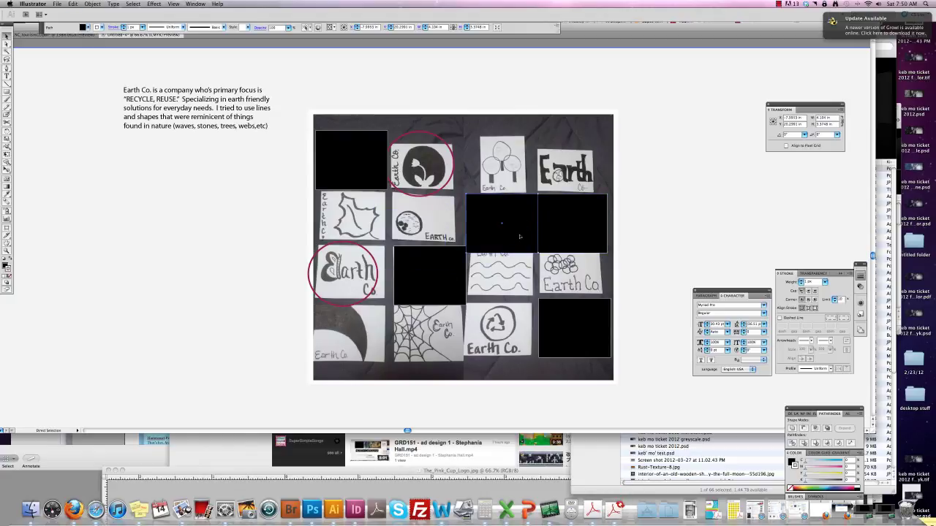
{"action": "key", "text": "super+v"}
{"action": "left_click_drag", "start_coordinate": [444, 261], "coordinate": [522, 289]}
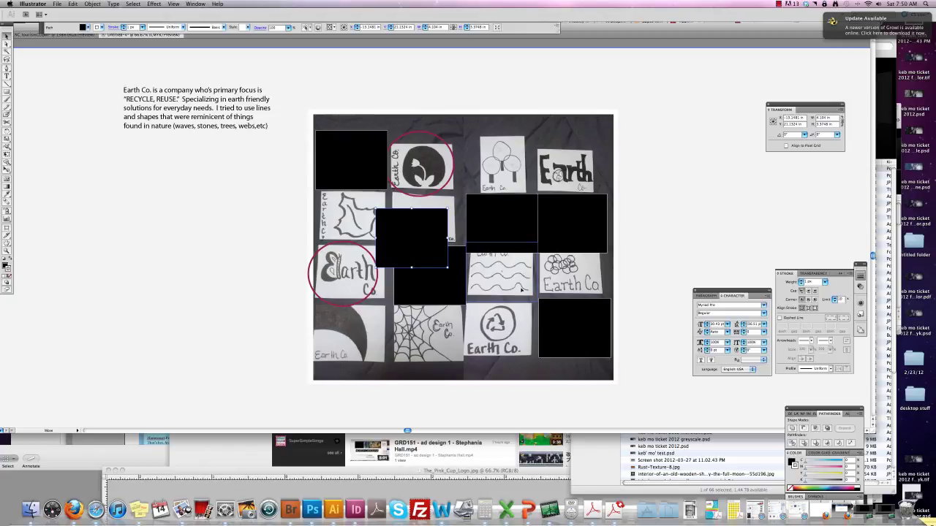
{"action": "left_click_drag", "start_coordinate": [521, 290], "coordinate": [521, 288]}
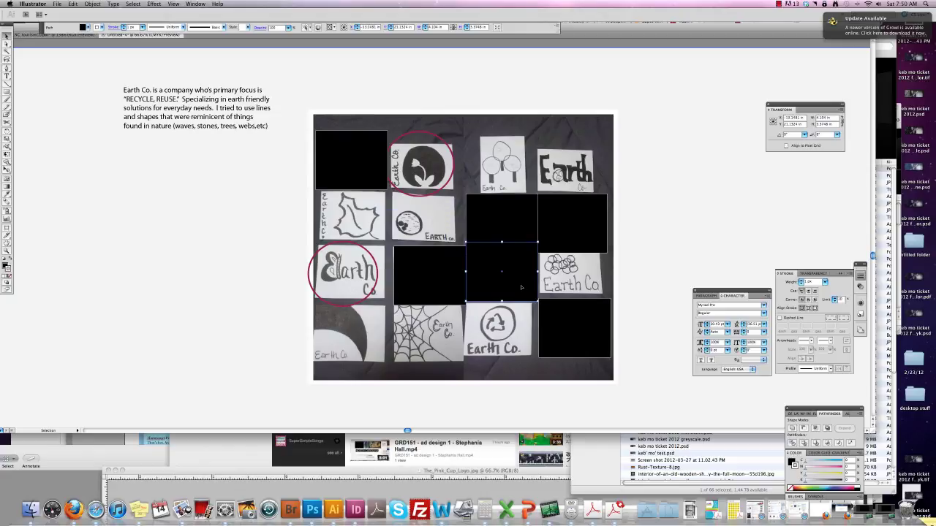
Step: Cover the small-circles sketch at the end of the third row and the recycling symbol sketch with black rectangle copies
{"action": "key", "text": "super+v"}
{"action": "left_click_drag", "start_coordinate": [407, 233], "coordinate": [597, 296]}
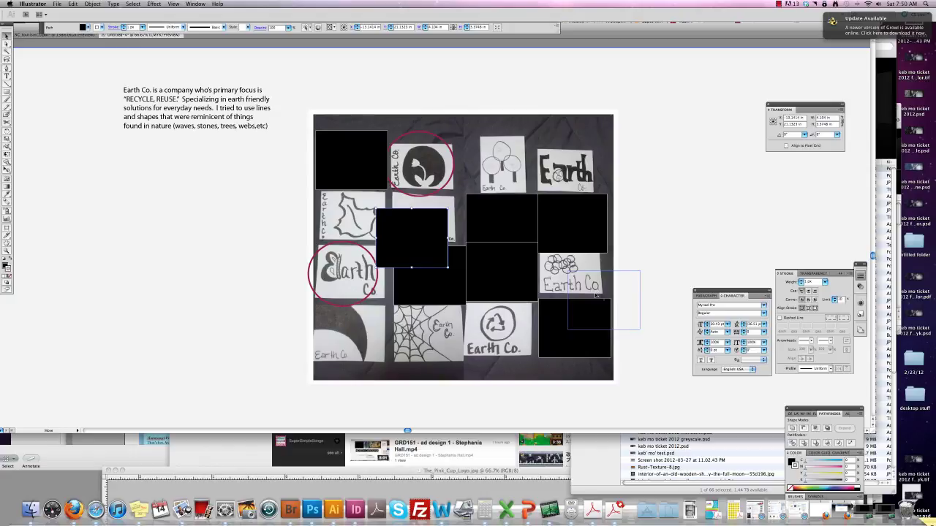
{"action": "left_click_drag", "start_coordinate": [596, 295], "coordinate": [594, 300]}
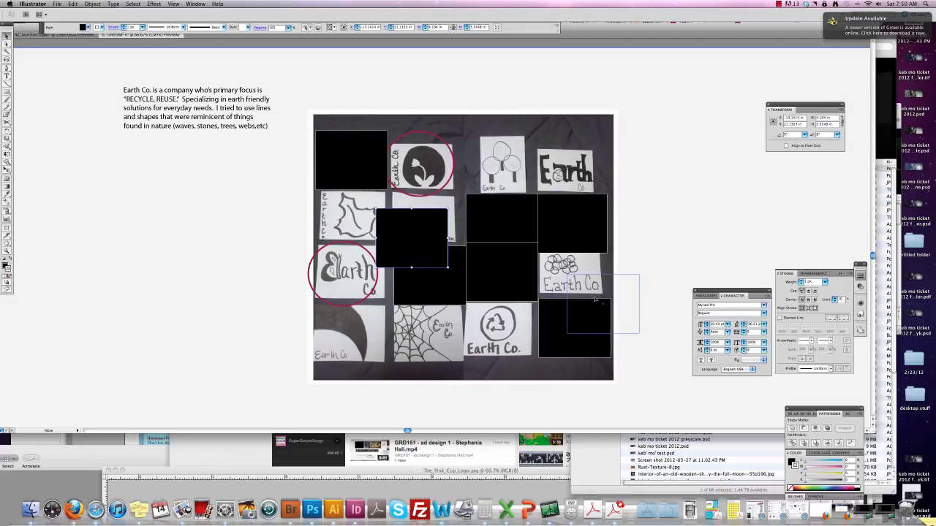
{"action": "left_click_drag", "start_coordinate": [594, 299], "coordinate": [404, 239]}
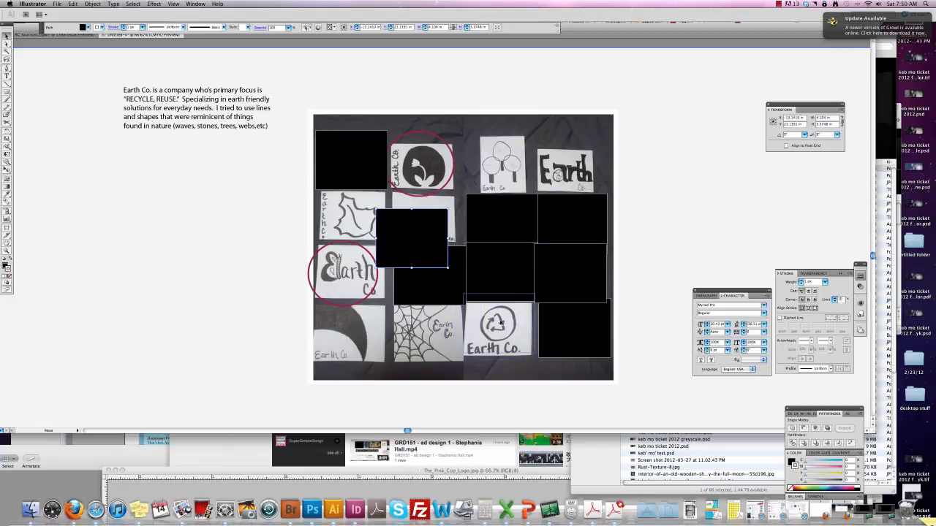
{"action": "left_click_drag", "start_coordinate": [499, 327], "coordinate": [499, 325]}
Step: Place another black rectangle copy over the spider web sketch in the bottom row
{"action": "key", "text": "super+v"}
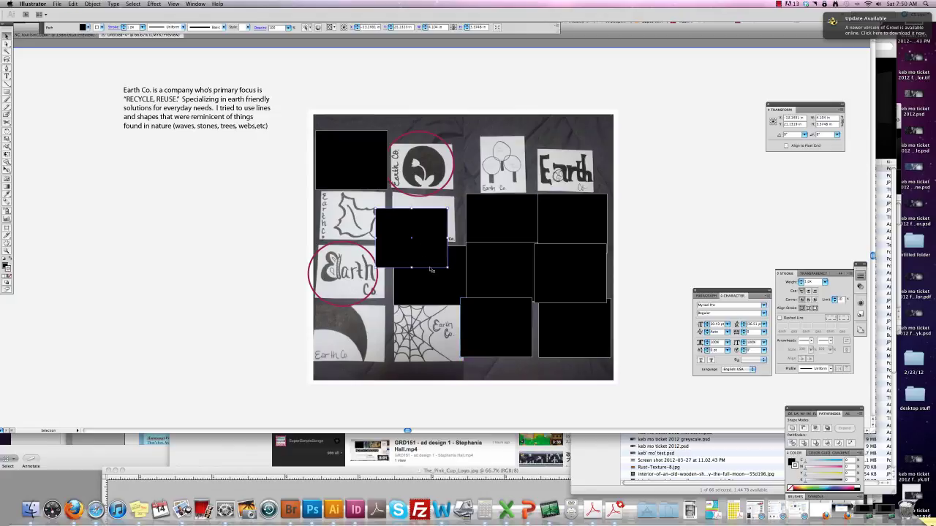
{"action": "left_click_drag", "start_coordinate": [429, 254], "coordinate": [441, 339]}
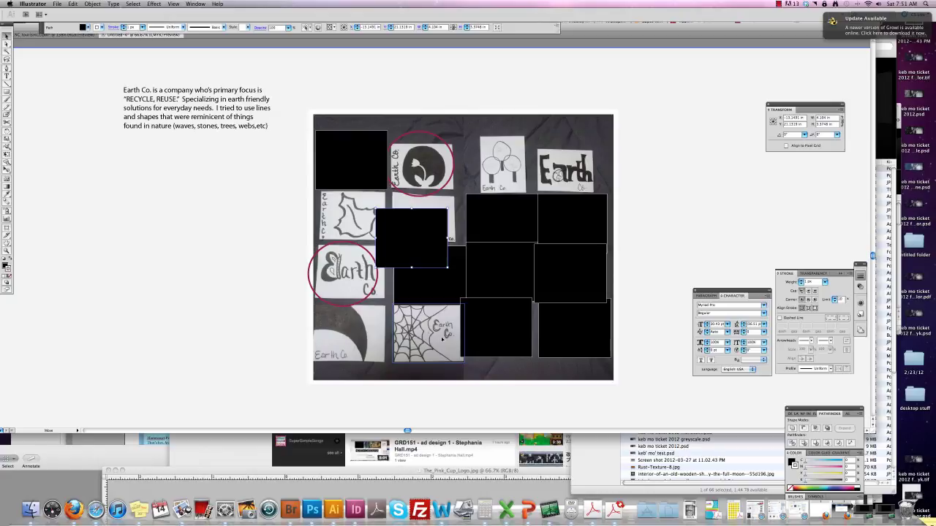
{"action": "left_click_drag", "start_coordinate": [442, 337], "coordinate": [440, 338]}
Step: Copy the black rectangle and place the duplicate over the crescent sketch at the start of the bottom row
{"action": "key", "text": "super+c"}
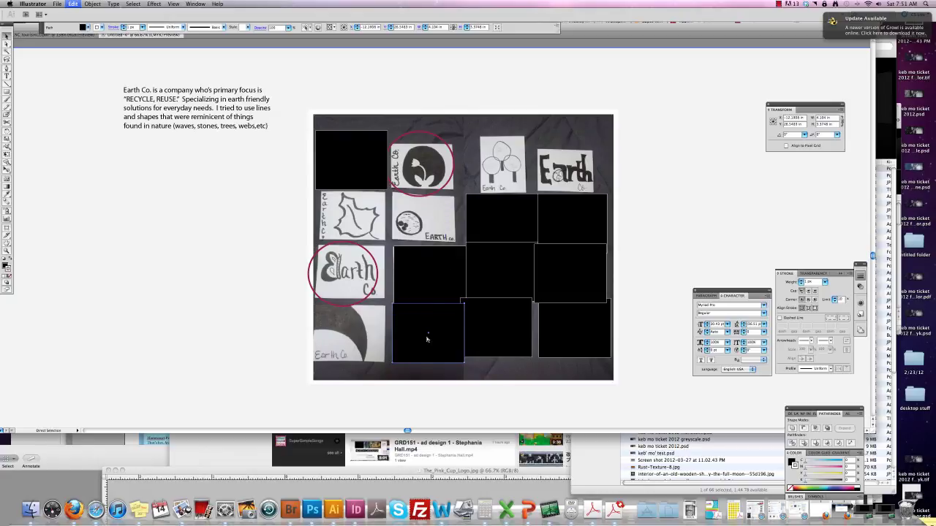
{"action": "key", "text": "super+v"}
{"action": "left_click_drag", "start_coordinate": [428, 260], "coordinate": [448, 299]}
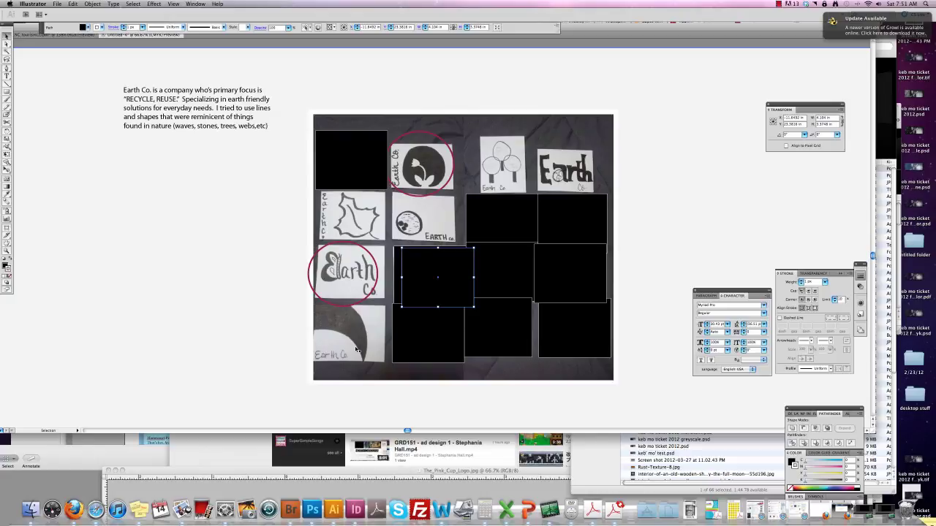
{"action": "scroll", "coordinate": [357, 349], "scroll_direction": "right", "scroll_amount": 1}
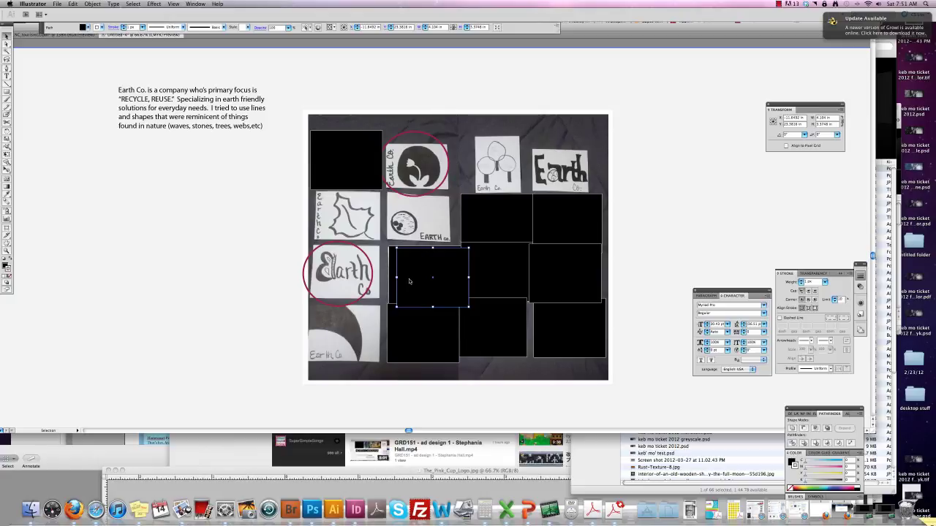
{"action": "left_click_drag", "start_coordinate": [410, 281], "coordinate": [324, 336]}
Step: Cover the second sketch in the second row, the small round globe, with a black rectangle copy
{"action": "left_click_drag", "start_coordinate": [432, 292], "coordinate": [246, 246]}
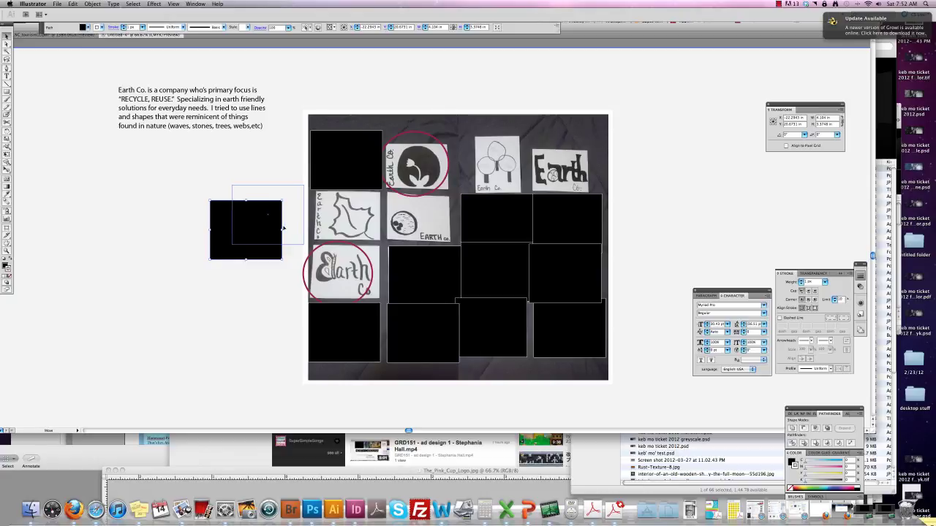
{"action": "left_click_drag", "start_coordinate": [262, 243], "coordinate": [284, 228]}
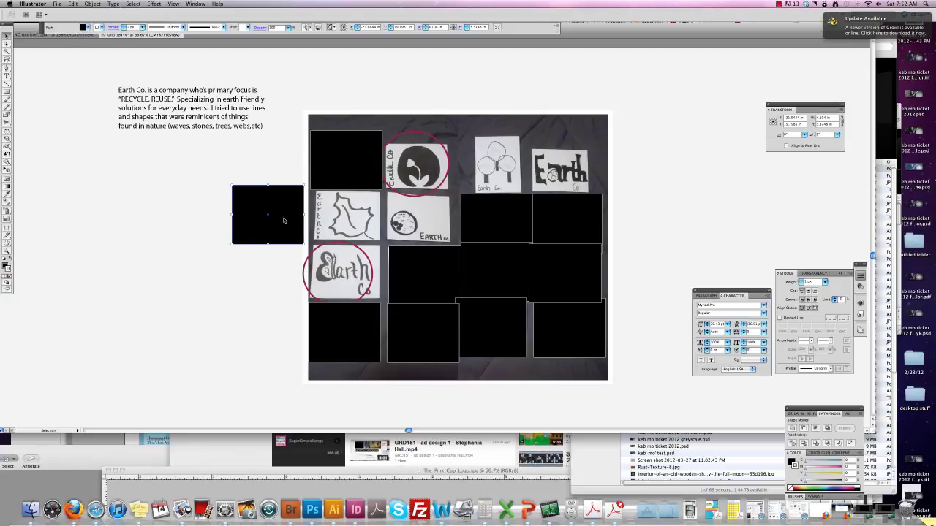
{"action": "left_click_drag", "start_coordinate": [284, 219], "coordinate": [537, 239]}
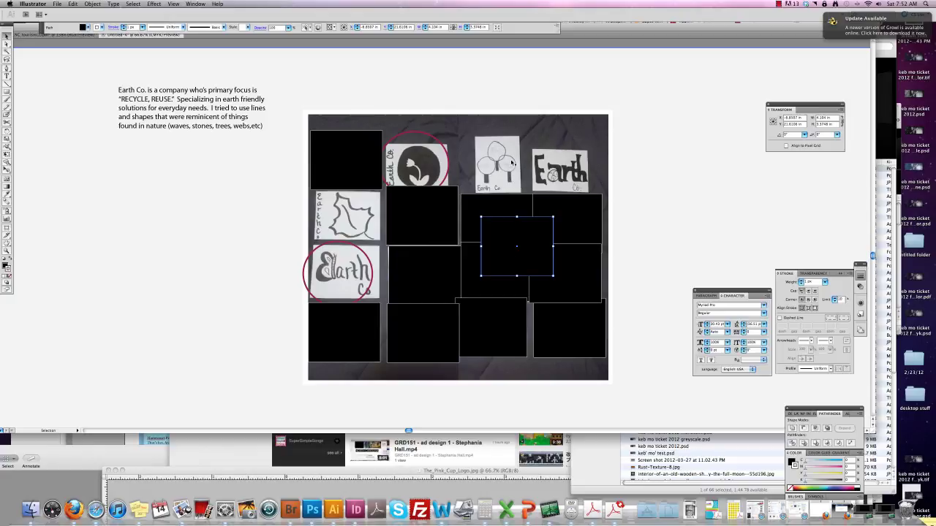
Step: Cover the trees and bold Earth sketches in the top row with rectangle copies, and shift the rectangle below the tulip slightly down
{"action": "left_click_drag", "start_coordinate": [504, 245], "coordinate": [482, 168]}
{"action": "left_click_drag", "start_coordinate": [410, 240], "coordinate": [556, 172]}
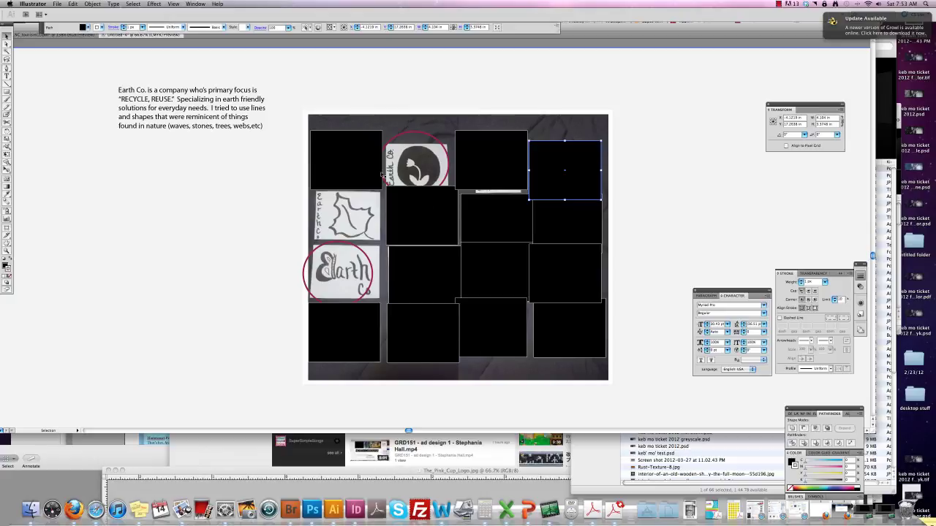
{"action": "left_click", "coordinate": [417, 220]}
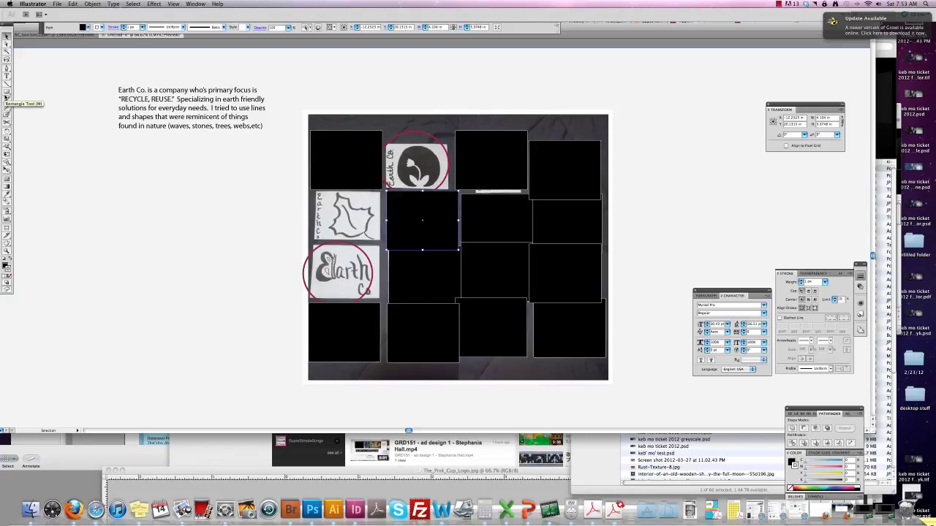
Step: Draw a solid black circle about 3.27 in wide in the empty area beside the sketch photo
{"action": "left_click_drag", "start_coordinate": [7, 92], "coordinate": [31, 108]}
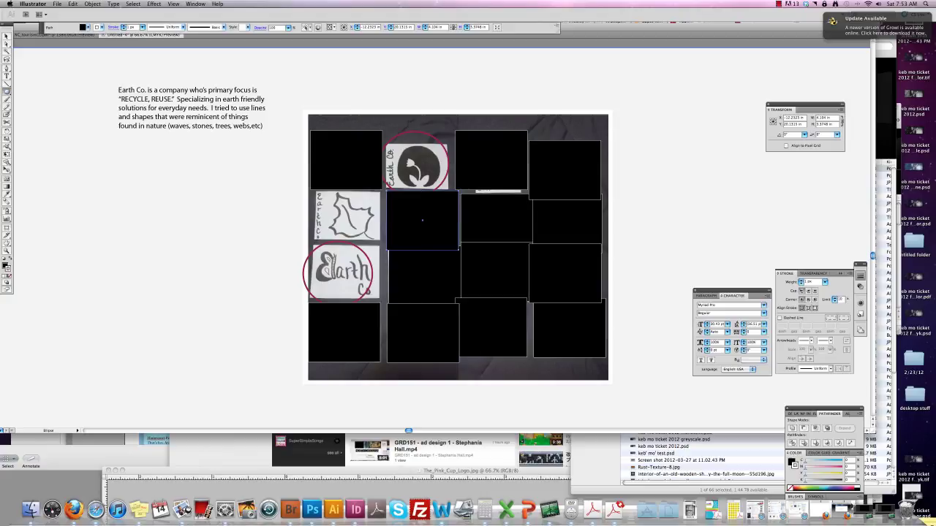
{"action": "left_click_drag", "start_coordinate": [61, 161], "coordinate": [115, 215]}
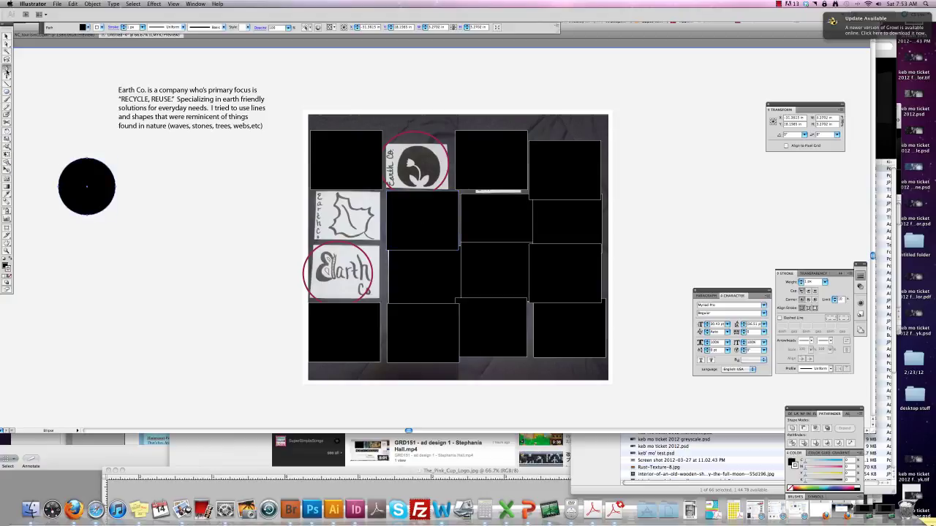
Step: Draw the tulip's pointed flower head with the Pen tool in the empty area below the black circle
{"action": "mouse_move", "coordinate": [166, 248]}
{"action": "left_mouse_down"}
{"action": "mouse_move", "coordinate": [180, 248]}
{"action": "mouse_move", "coordinate": [173, 261]}
{"action": "left_mouse_up"}
{"action": "left_click", "coordinate": [179, 247]}
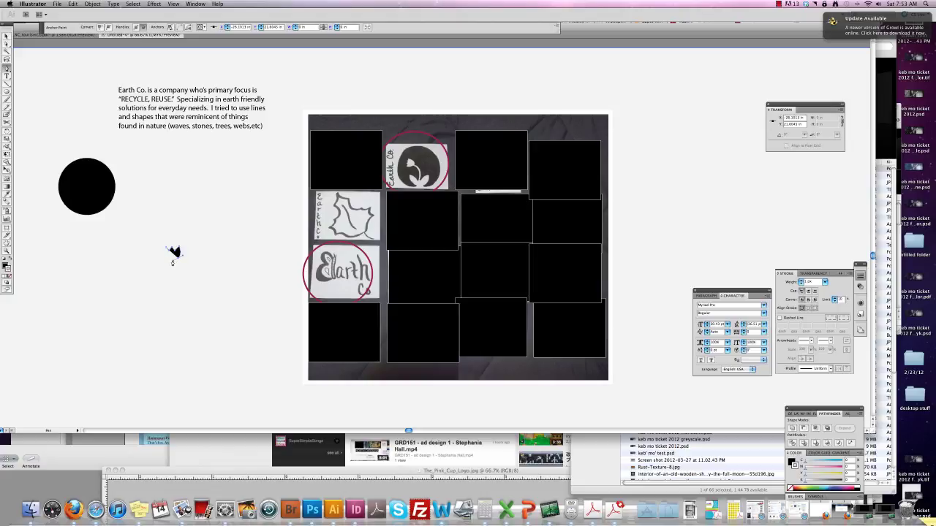
{"action": "left_click", "coordinate": [165, 252]}
{"action": "left_click", "coordinate": [165, 248]}
Step: Draw a thin vertical stem down from the tulip's flower head with the Pen tool
{"action": "left_click", "coordinate": [170, 256]}
{"action": "left_click", "coordinate": [171, 283]}
{"action": "left_click_drag", "start_coordinate": [172, 281], "coordinate": [172, 276]}
{"action": "left_click", "coordinate": [172, 258], "text": "shift"}
{"action": "left_click", "coordinate": [170, 257]}
Step: Draw two curved leaves at the base of the tulip stem with the Pen tool
{"action": "left_click", "coordinate": [172, 280]}
{"action": "left_click_drag", "start_coordinate": [177, 274], "coordinate": [182, 273]}
{"action": "left_click", "coordinate": [170, 282]}
{"action": "left_click_drag", "start_coordinate": [163, 276], "coordinate": [161, 274]}
{"action": "left_click", "coordinate": [171, 283]}
Step: Select all the tulip parts and move them closer beneath the black circle
{"action": "left_click", "coordinate": [6, 36]}
{"action": "left_click_drag", "start_coordinate": [147, 238], "coordinate": [206, 306]}
{"action": "left_click", "coordinate": [169, 275]}
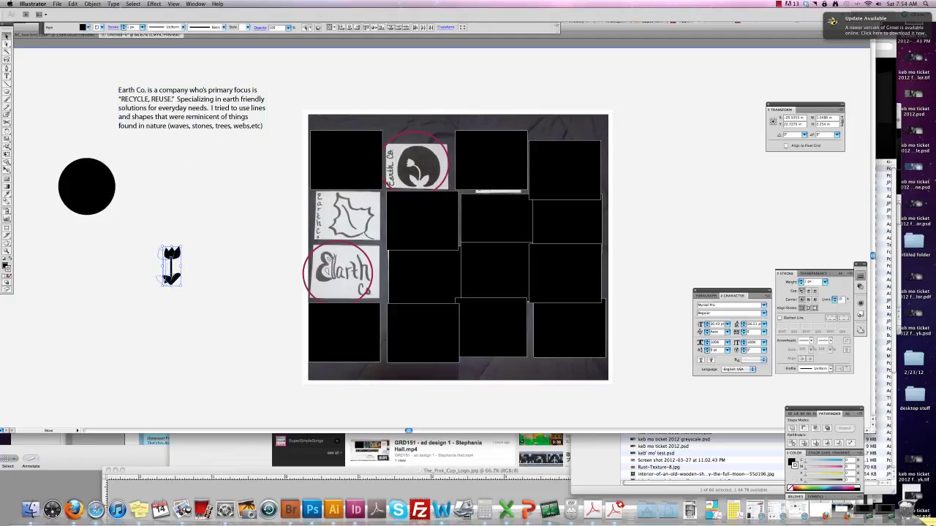
{"action": "left_click_drag", "start_coordinate": [169, 277], "coordinate": [110, 265]}
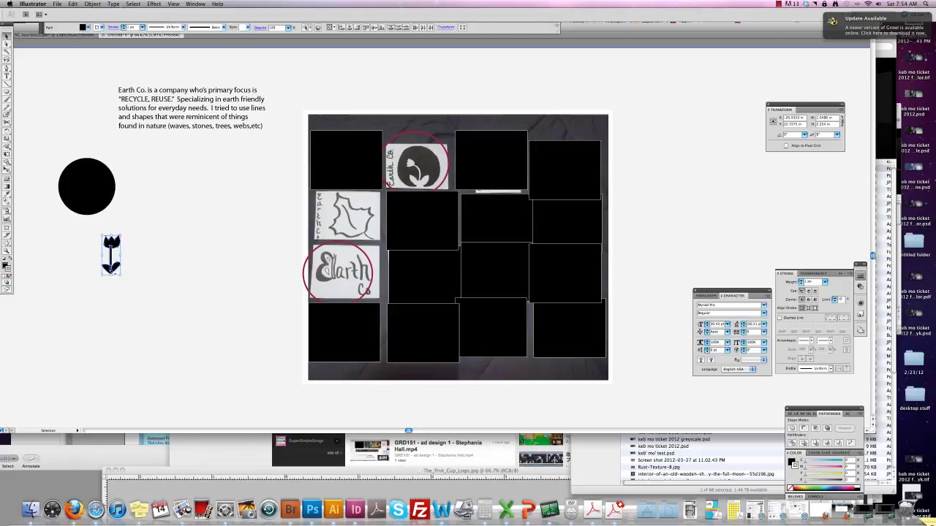
Step: Swap the tulip's fill and stroke to give it a white fill with a black outline, and deselect it
{"action": "left_click", "coordinate": [4, 259]}
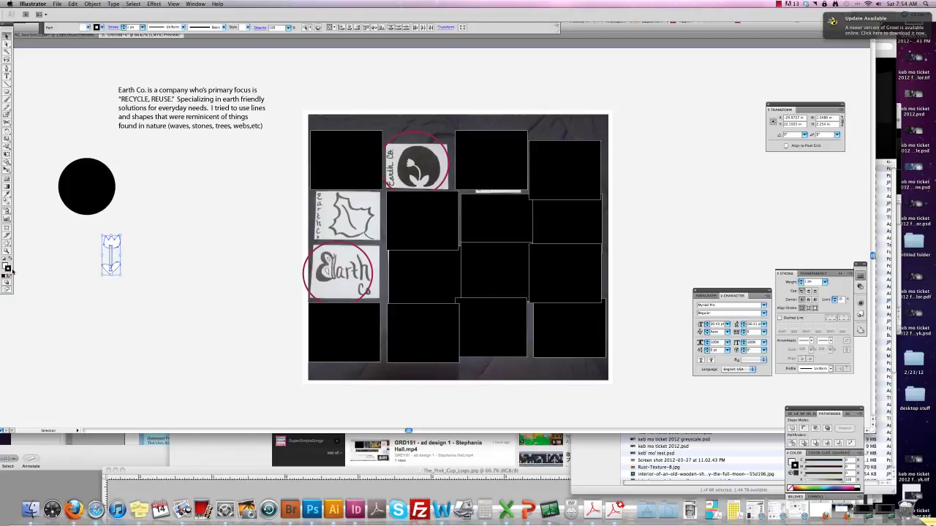
{"action": "left_click_drag", "start_coordinate": [95, 235], "coordinate": [135, 286]}
{"action": "left_click", "coordinate": [74, 247]}
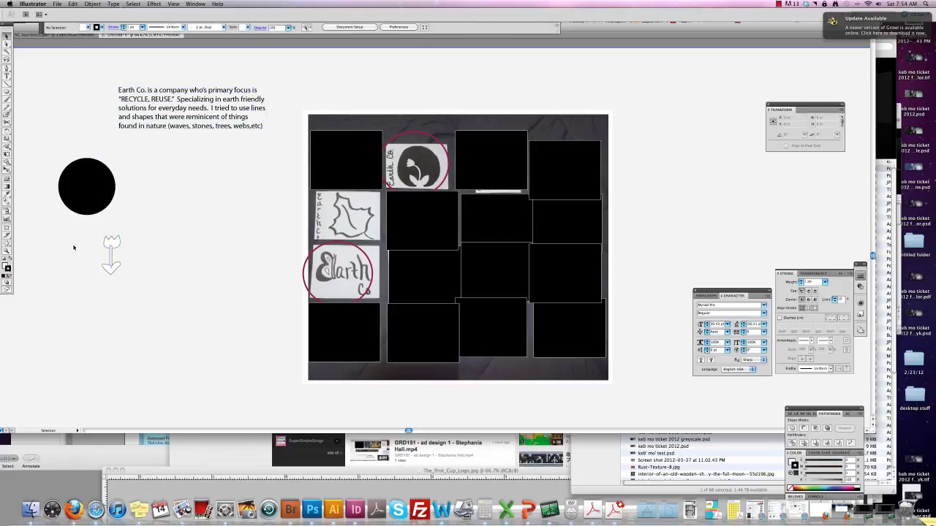
Step: Remove the outline from all the tulip parts, group them and move the white tulip into the black circle
{"action": "left_click_drag", "start_coordinate": [85, 241], "coordinate": [119, 279]}
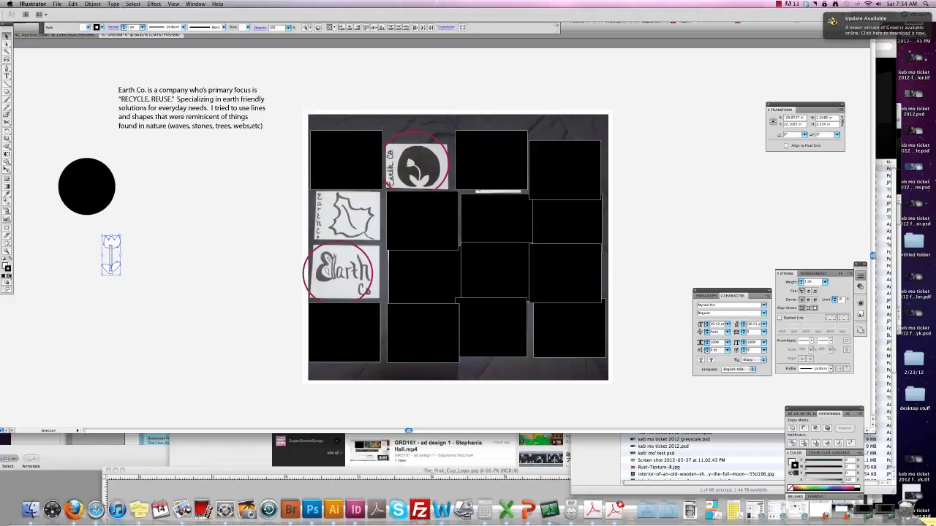
{"action": "left_click", "coordinate": [11, 277]}
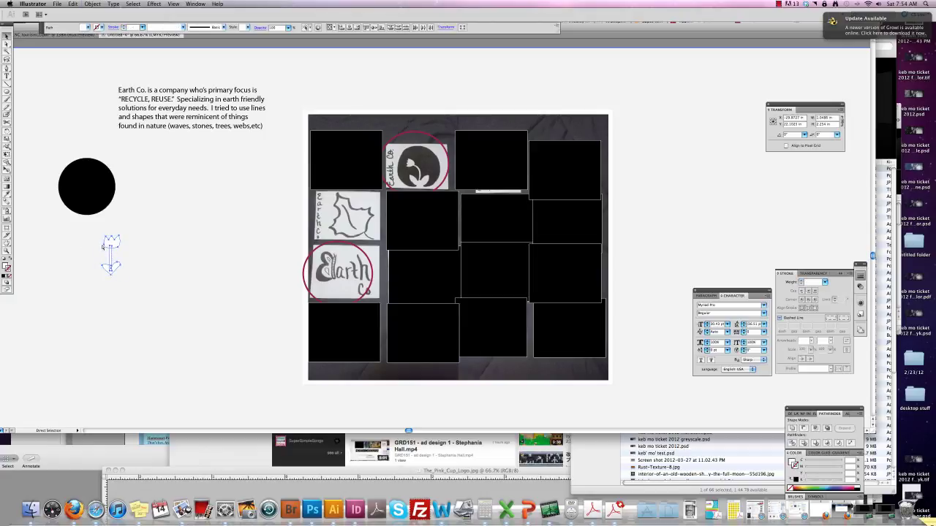
{"action": "left_click_drag", "start_coordinate": [110, 251], "coordinate": [85, 191]}
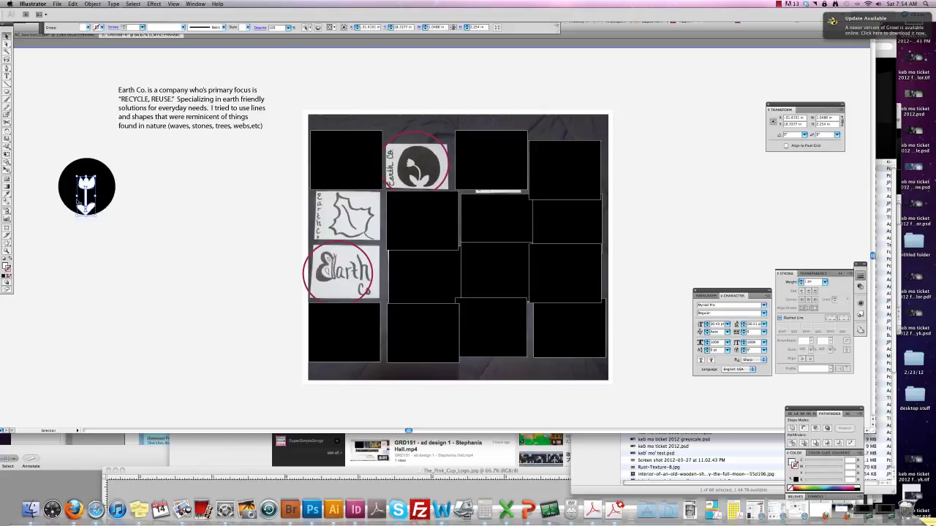
Step: Duplicate the tulip, scale the copy down and place it beside the large tulip at the circle's lower edge
{"action": "key", "text": "super+c"}
{"action": "key", "text": "super+v"}
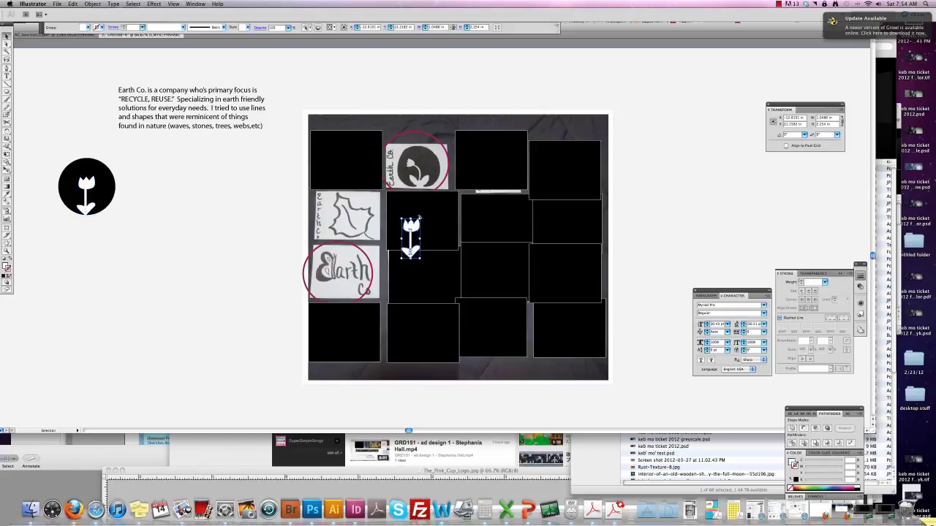
{"action": "left_click_drag", "start_coordinate": [422, 218], "coordinate": [412, 240]}
{"action": "mouse_move", "coordinate": [99, 200]}
{"action": "left_mouse_down"}
{"action": "mouse_move", "coordinate": [101, 193]}
{"action": "mouse_move", "coordinate": [98, 201]}
{"action": "left_mouse_up"}
{"action": "left_click", "coordinate": [146, 210]}
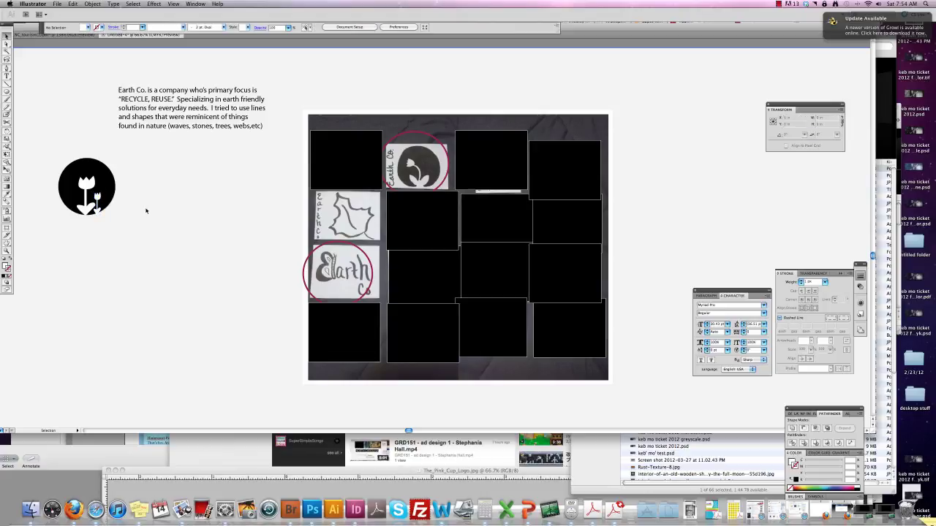
Step: Add the text "EARTH CO." in a text frame below the circle and set it in Gotham Medium
{"action": "left_click", "coordinate": [6, 78]}
{"action": "left_click_drag", "start_coordinate": [61, 246], "coordinate": [119, 278]}
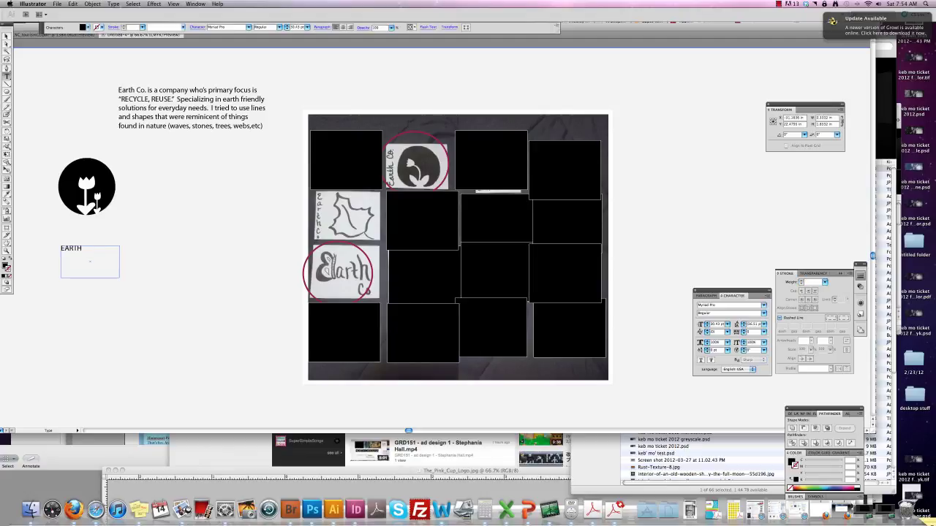
{"action": "key", "text": "super+a"}
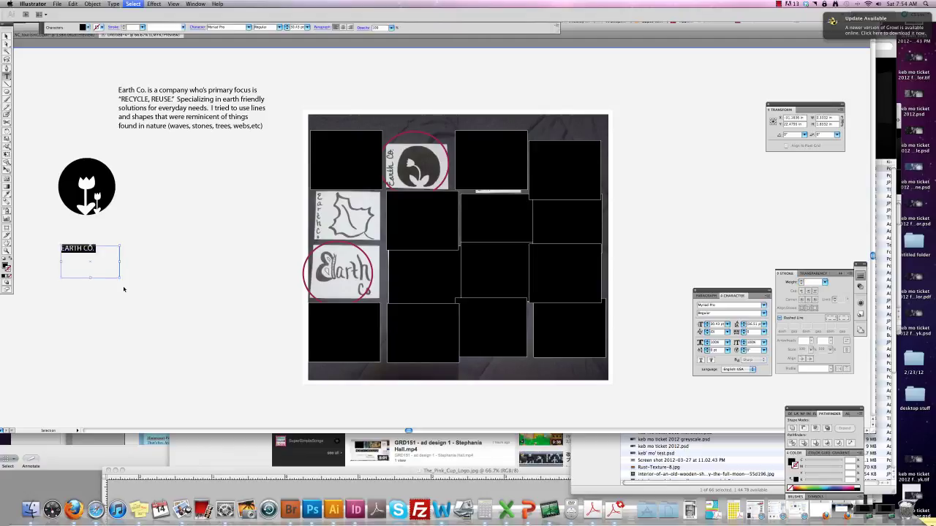
{"action": "left_click", "coordinate": [736, 306]}
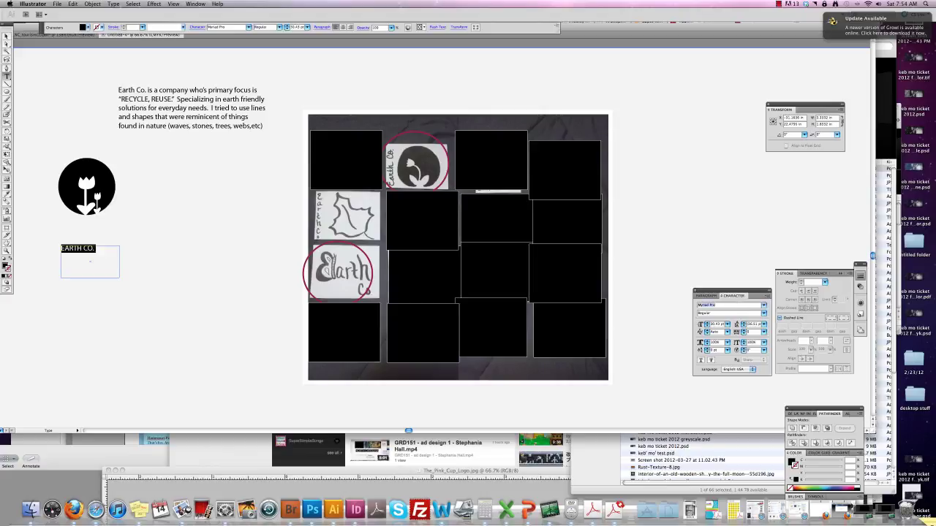
{"action": "type", "text": "Cothard"}
{"action": "key", "text": "Return"}
{"action": "left_click", "coordinate": [765, 314]}
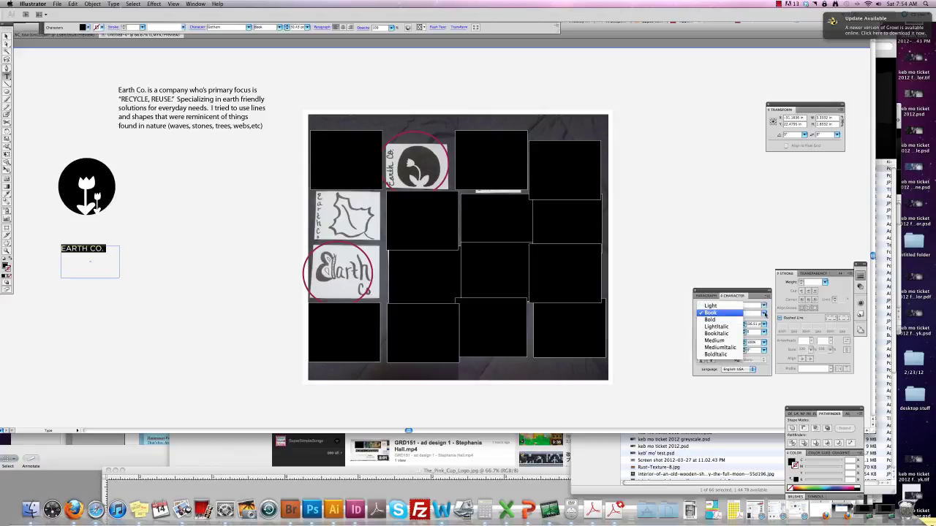
{"action": "key", "text": "Down"}
{"action": "key", "text": "Down"}
{"action": "key", "text": "Return"}
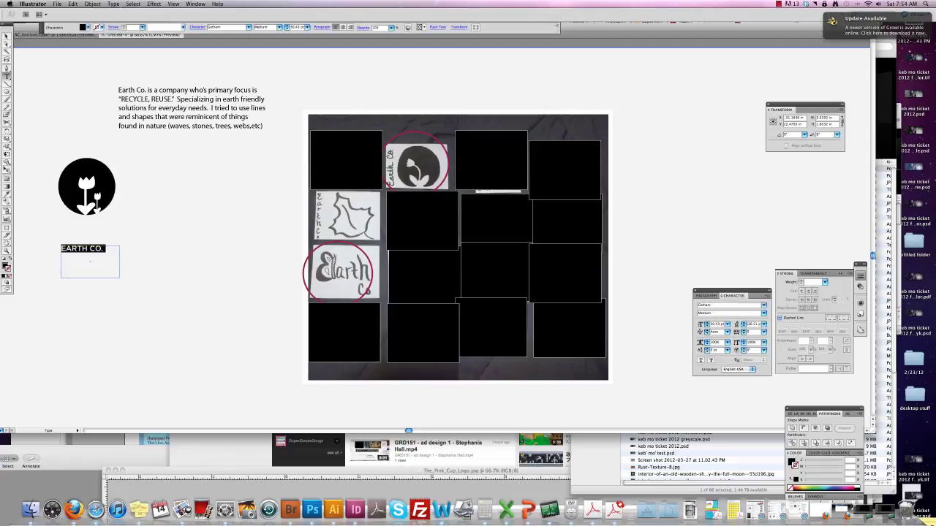
Step: Move the "EARTH CO." text up so it sits centred directly beneath the tulip circle
{"action": "left_click", "coordinate": [7, 36]}
{"action": "left_click_drag", "start_coordinate": [76, 250], "coordinate": [81, 223]}
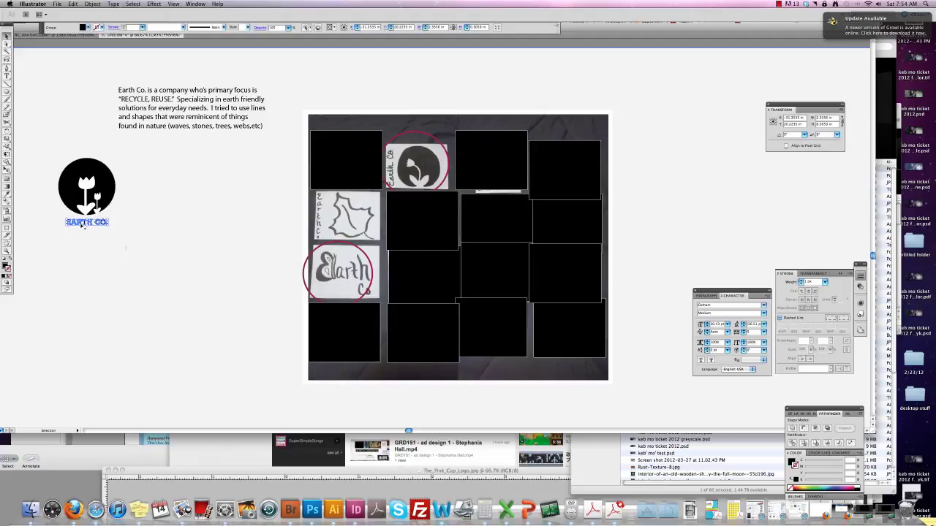
{"action": "double_click", "coordinate": [82, 225]}
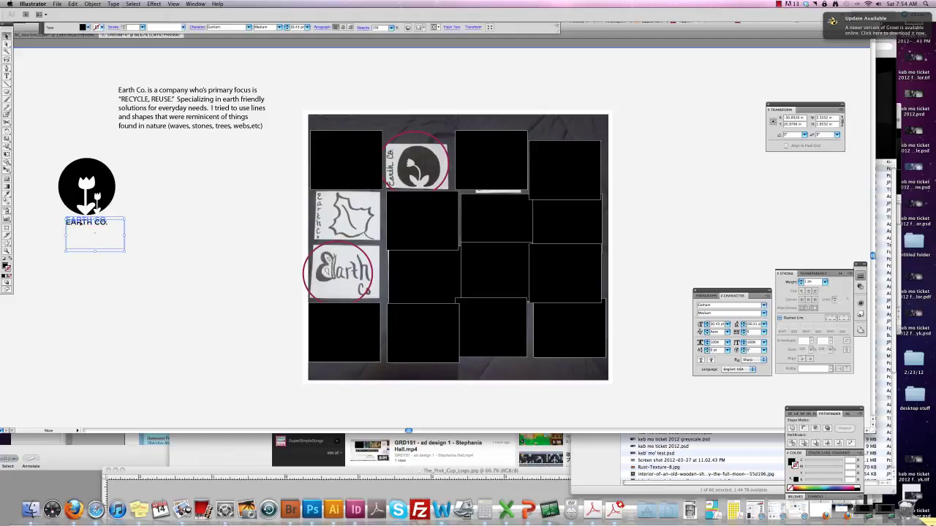
{"action": "left_click", "coordinate": [164, 284]}
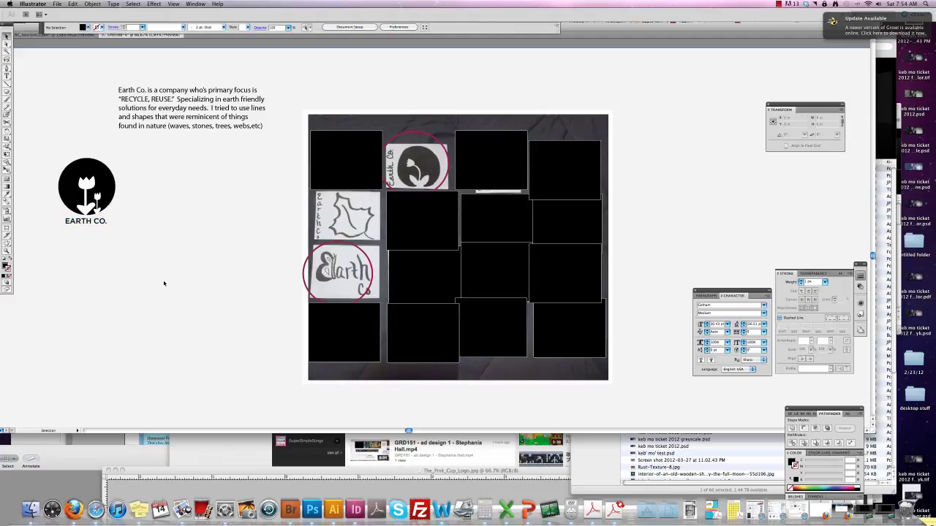
{"action": "double_click", "coordinate": [89, 224]}
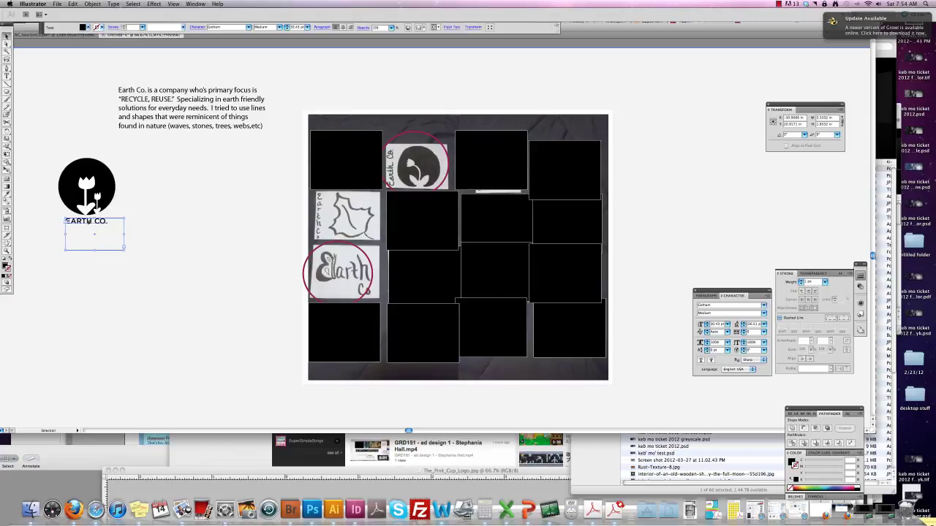
Step: Shorten the company description's text frame so it ends just below its last line
{"action": "left_click", "coordinate": [143, 300]}
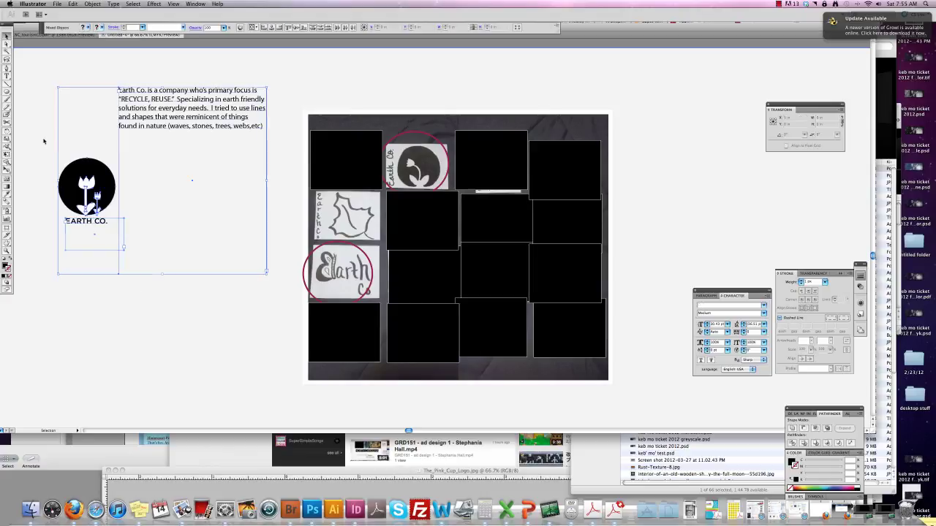
{"action": "left_click", "coordinate": [133, 228]}
{"action": "left_click", "coordinate": [133, 229]}
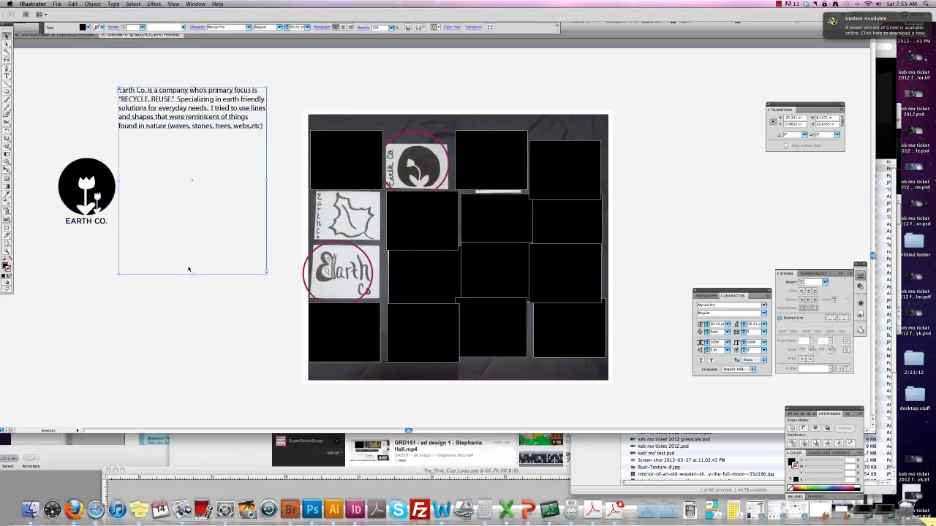
{"action": "left_click_drag", "start_coordinate": [192, 252], "coordinate": [192, 135]}
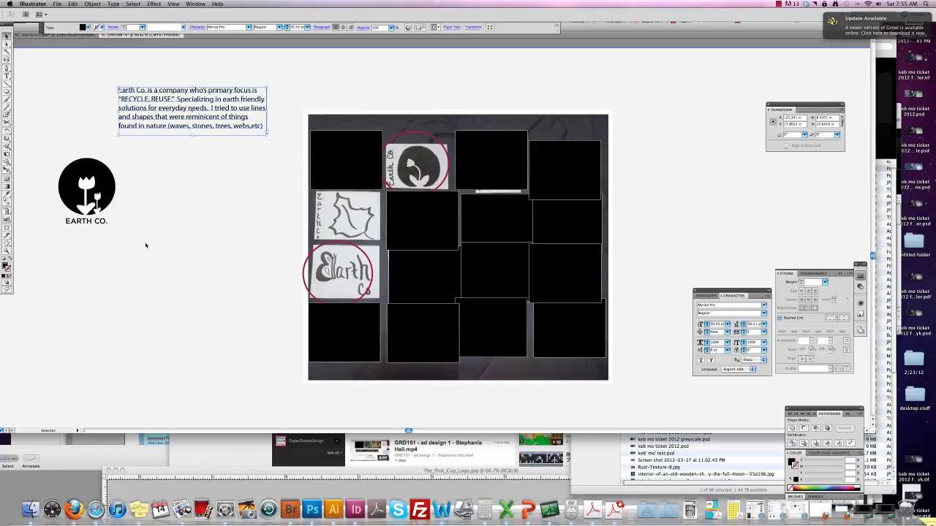
Step: Duplicate the complete tulip logo with its text and place the copy beside the original
{"action": "left_click", "coordinate": [95, 197]}
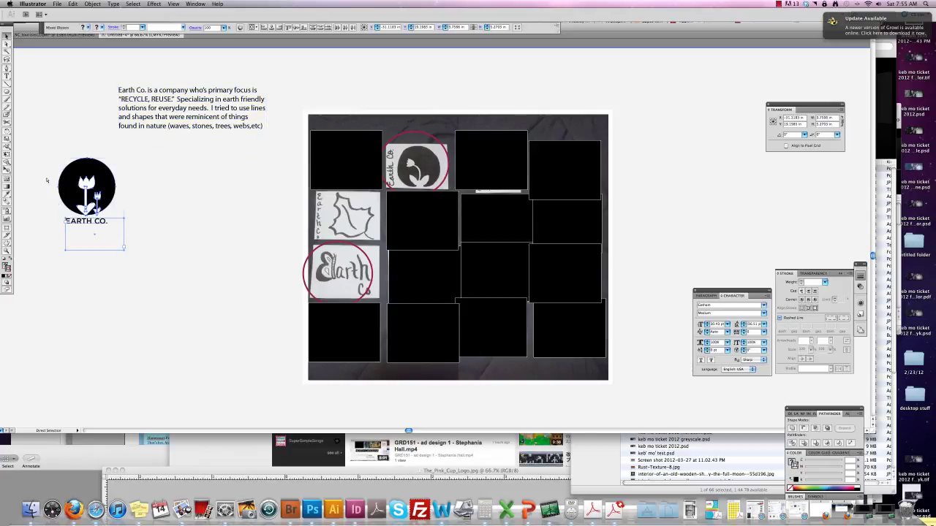
{"action": "left_click_drag", "start_coordinate": [95, 197], "coordinate": [196, 212]}
{"action": "left_click", "coordinate": [223, 209]}
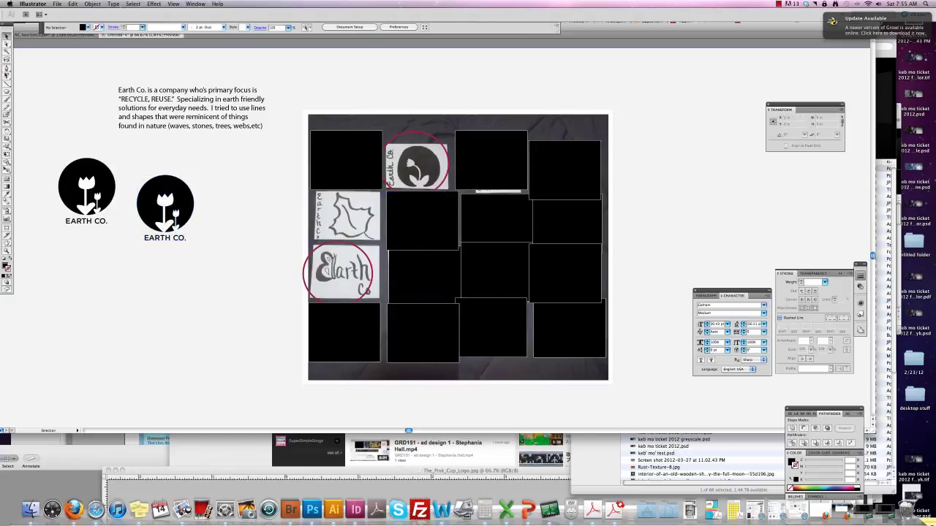
Step: Draw a black upright rectangle over the second logo and send it to the back
{"action": "left_click_drag", "start_coordinate": [7, 86], "coordinate": [41, 93]}
{"action": "left_click_drag", "start_coordinate": [139, 170], "coordinate": [189, 242]}
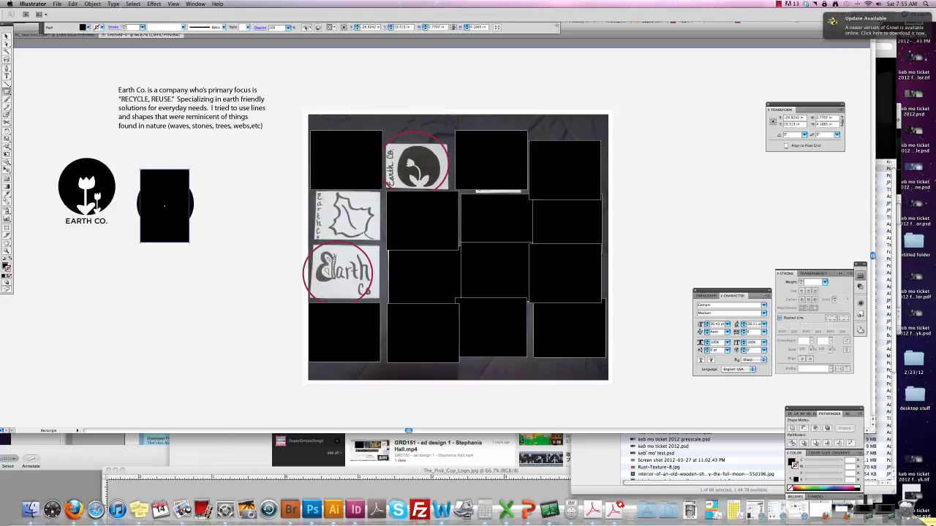
{"action": "left_click", "coordinate": [92, 4]}
{"action": "mouse_move", "coordinate": [103, 33]}
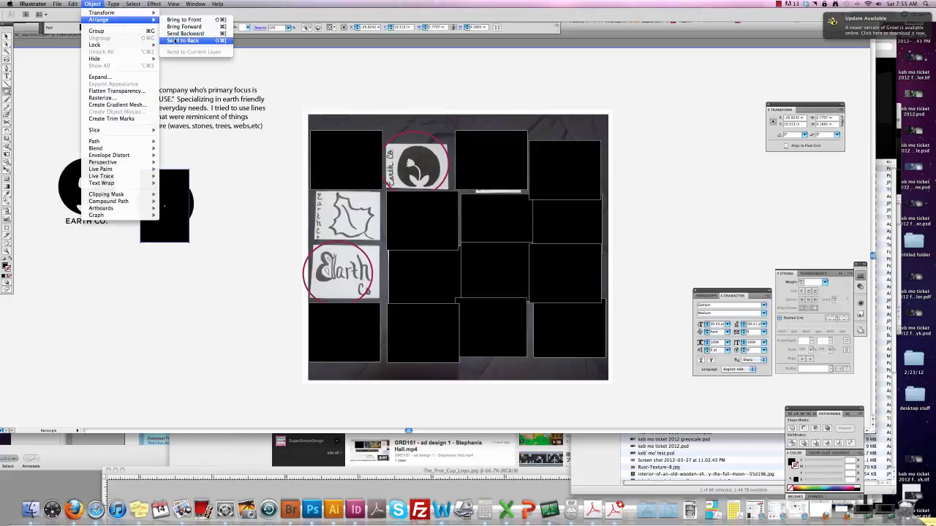
{"action": "left_click", "coordinate": [187, 46]}
{"action": "key", "text": "v"}
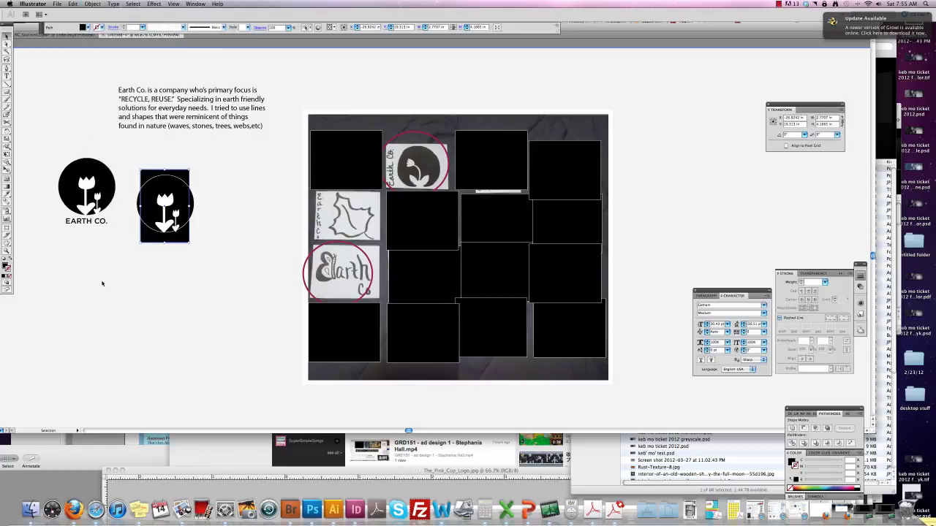
{"action": "left_click", "coordinate": [120, 179]}
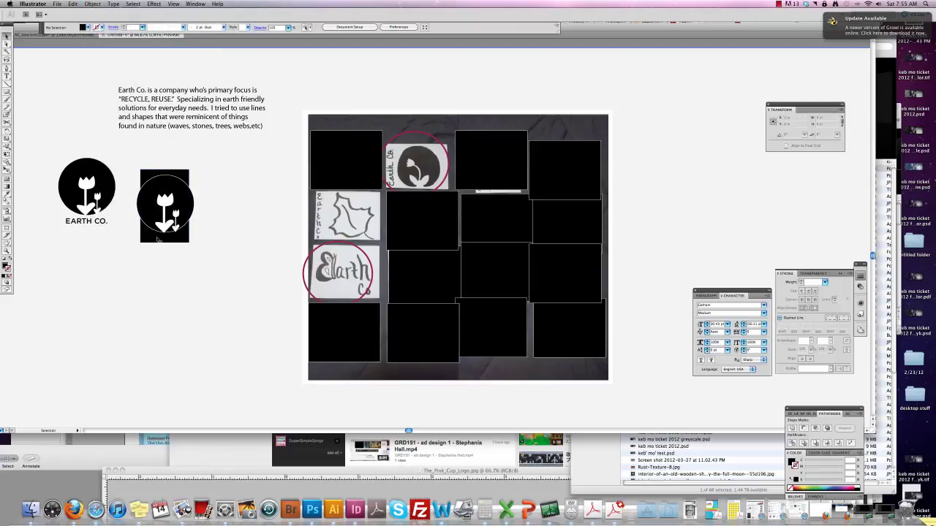
Step: Turn the second logo's rectangle into an unfilled black outline of weight 0.017 and lower its top edge behind the circle
{"action": "left_click", "coordinate": [158, 240]}
{"action": "left_click", "coordinate": [164, 201]}
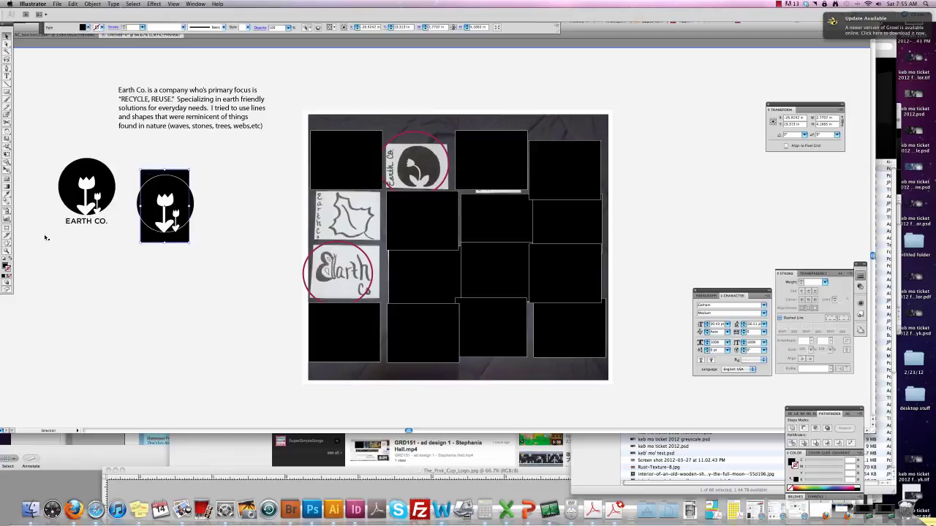
{"action": "left_click", "coordinate": [9, 260]}
{"action": "left_click", "coordinate": [88, 271]}
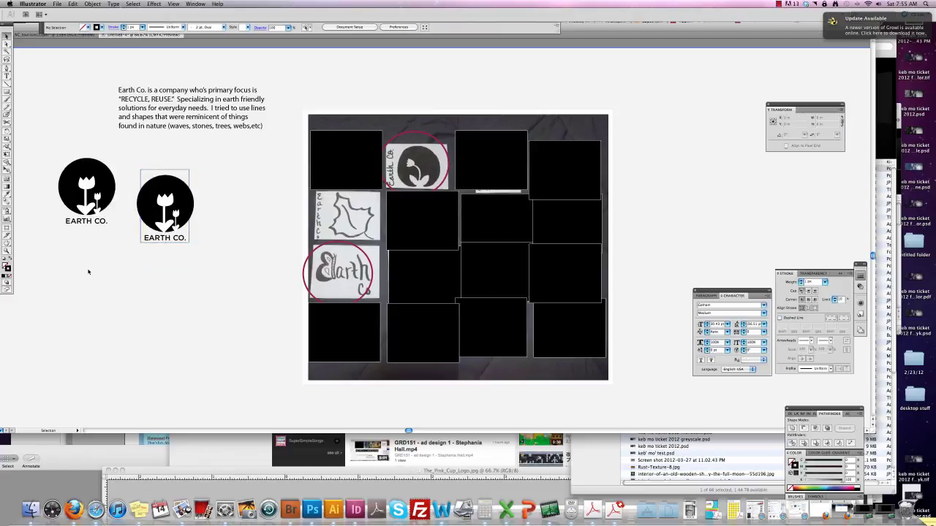
{"action": "left_click", "coordinate": [165, 178]}
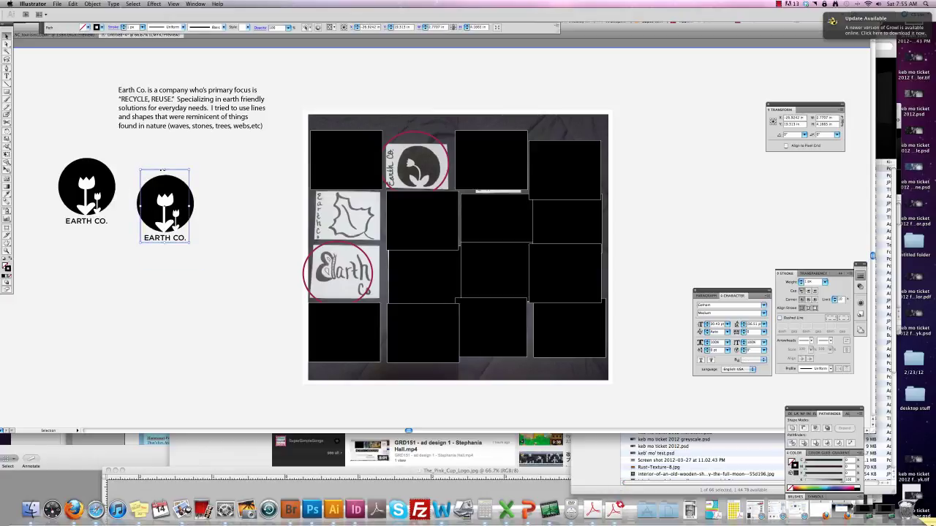
{"action": "left_click", "coordinate": [224, 295]}
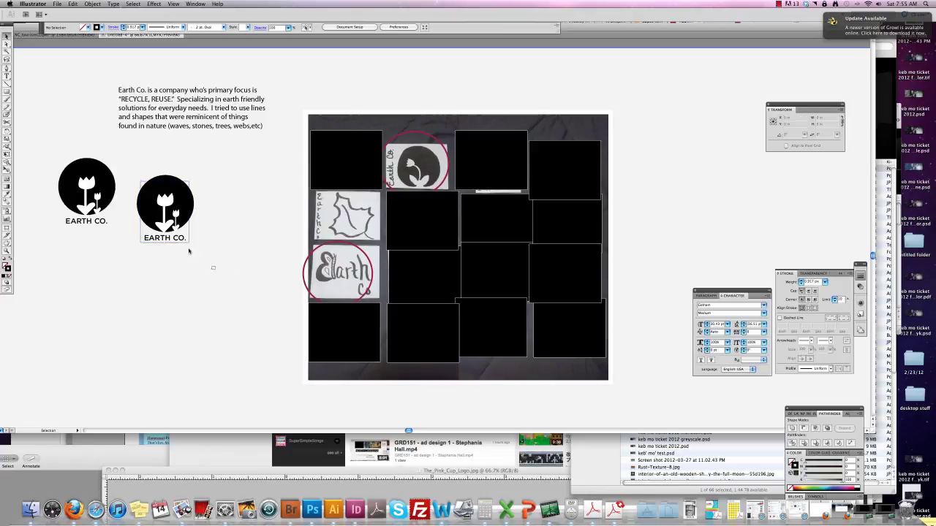
Step: Duplicate the second logo with its outlined rectangle and place the copy beside it as a third version
{"action": "left_click", "coordinate": [166, 212]}
{"action": "key", "text": "super+c"}
{"action": "key", "text": "super+v"}
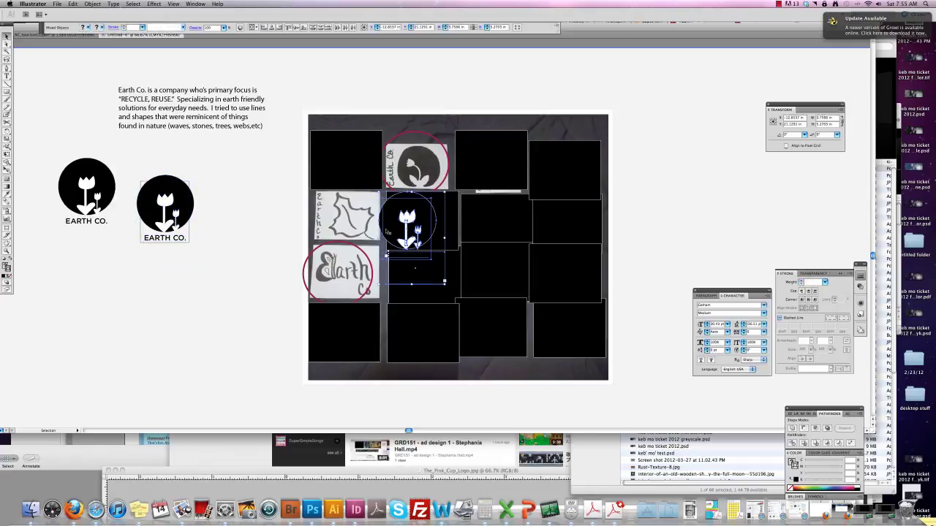
{"action": "left_click_drag", "start_coordinate": [388, 232], "coordinate": [221, 215]}
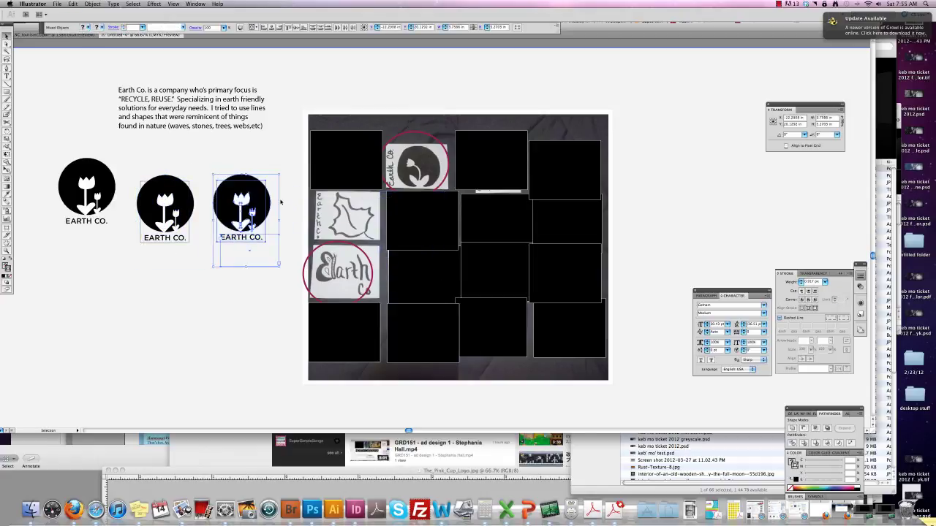
{"action": "left_click", "coordinate": [284, 203]}
Step: Swap the third logo's circle to a white fill with a black outline and send it to the back
{"action": "left_click", "coordinate": [264, 185]}
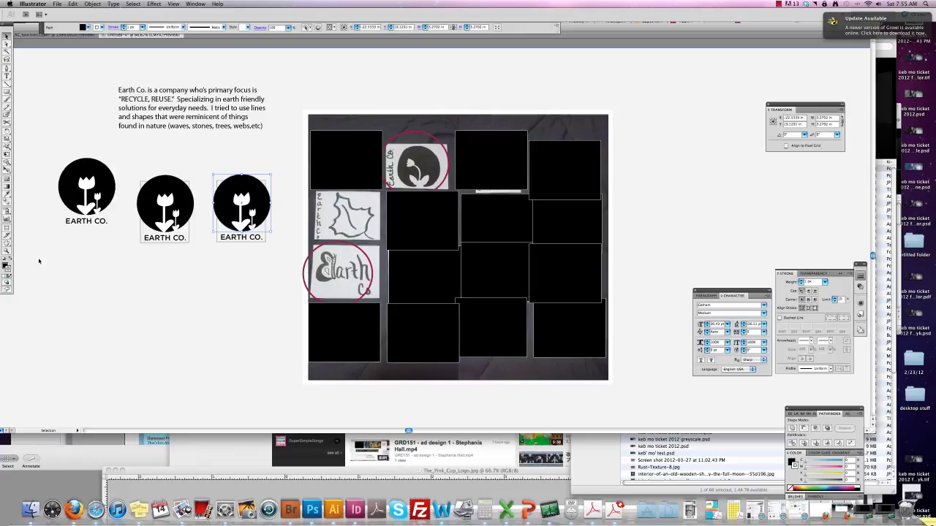
{"action": "left_click", "coordinate": [4, 261]}
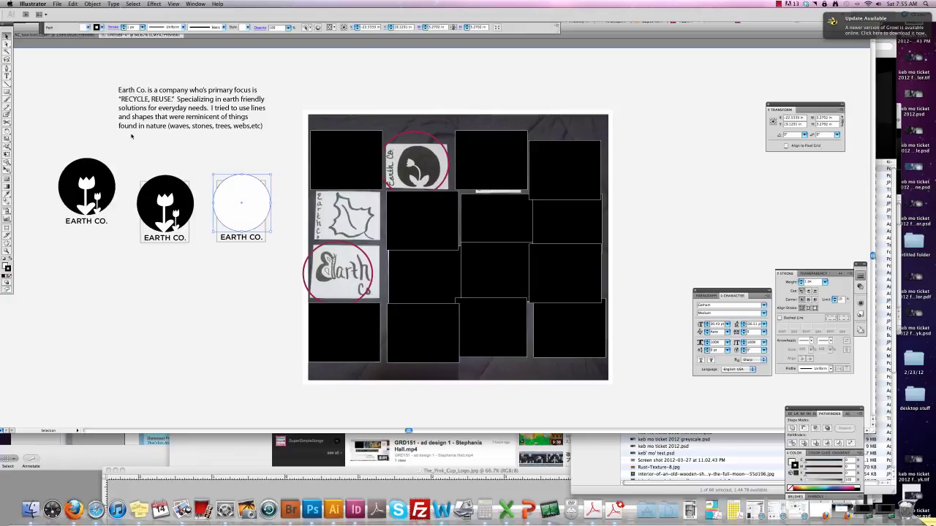
{"action": "left_click", "coordinate": [87, 4]}
{"action": "mouse_move", "coordinate": [109, 21]}
{"action": "left_click", "coordinate": [192, 41]}
Step: Fill the third logo's rectangle with black, without an outline, and send it to the back
{"action": "left_click", "coordinate": [221, 185]}
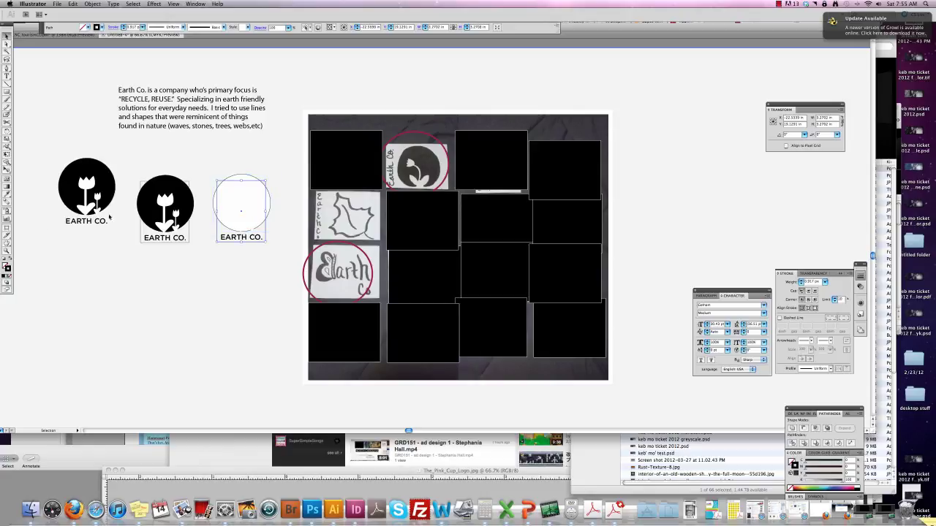
{"action": "left_click", "coordinate": [10, 258]}
{"action": "left_click", "coordinate": [92, 3]}
{"action": "mouse_move", "coordinate": [104, 23]}
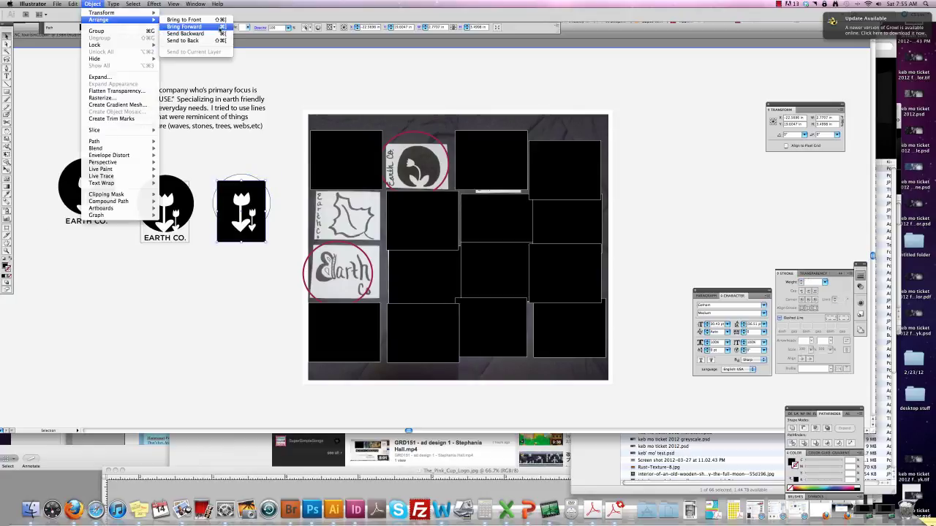
{"action": "left_click", "coordinate": [194, 38]}
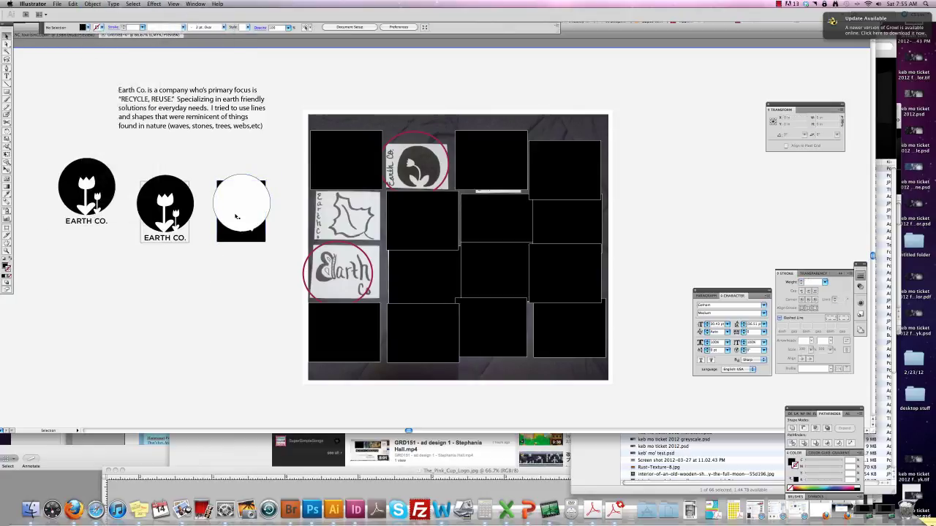
Step: Fill both tulips in the third logo with black so they contrast with its white circle
{"action": "left_click", "coordinate": [241, 232]}
{"action": "left_click_drag", "start_coordinate": [277, 218], "coordinate": [233, 198]}
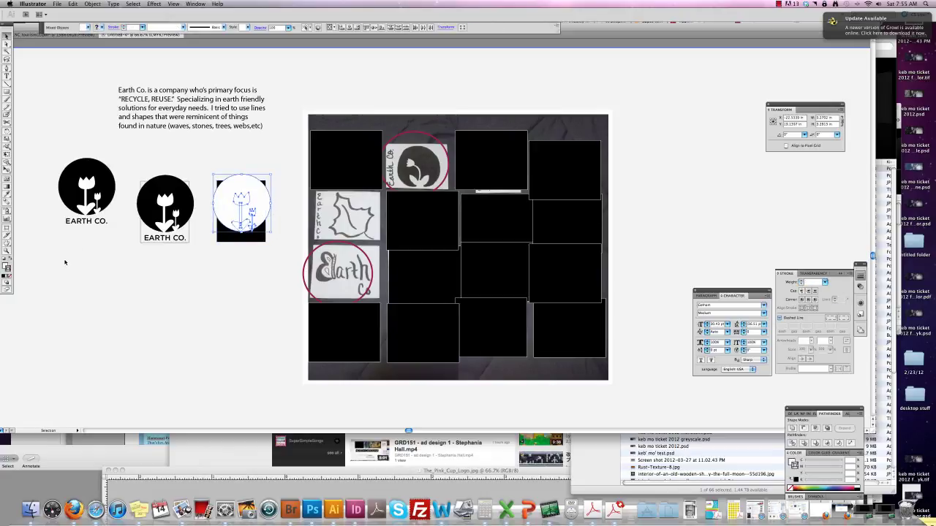
{"action": "left_click", "coordinate": [243, 178], "text": "shift"}
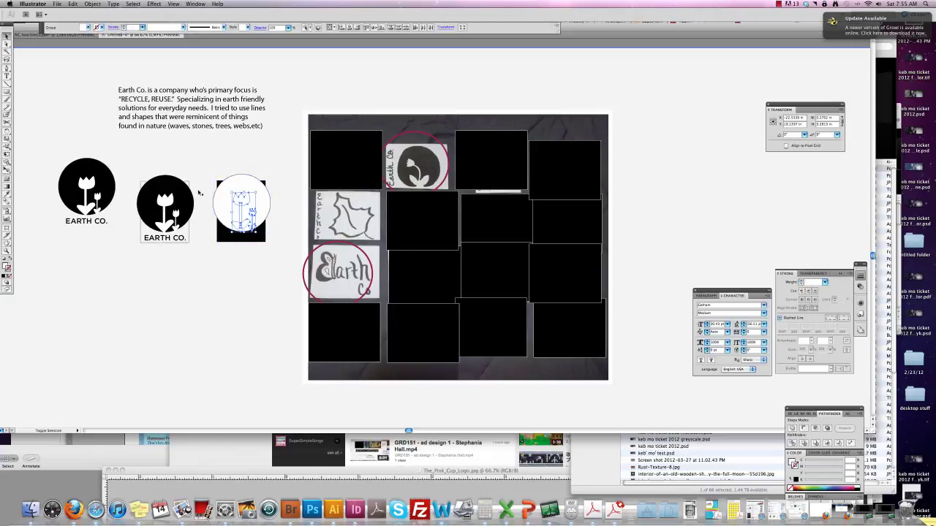
{"action": "left_click", "coordinate": [12, 261]}
{"action": "left_click", "coordinate": [8, 277]}
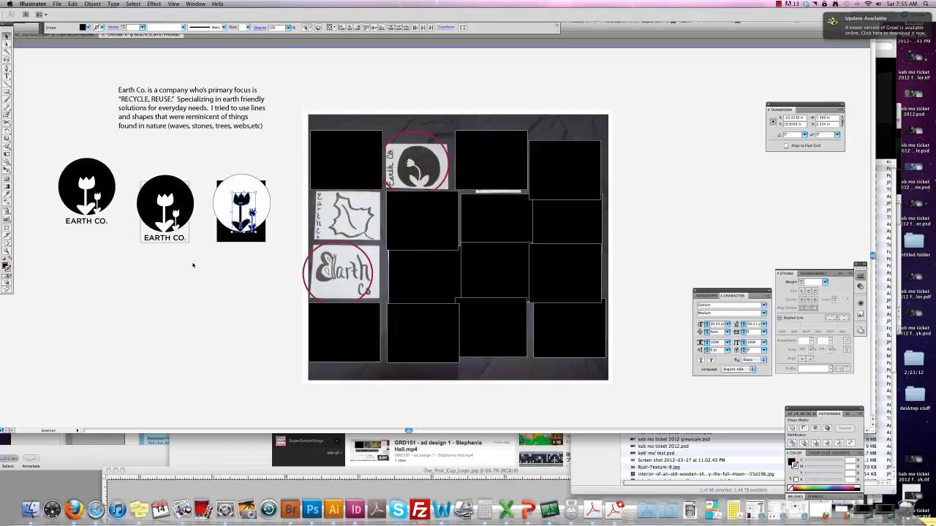
{"action": "key", "text": "super+shift+a"}
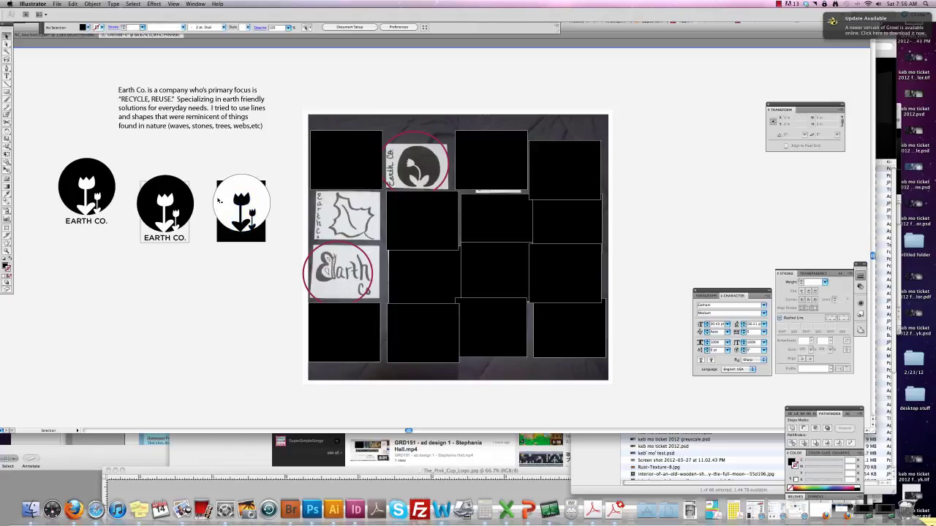
Step: Remove the outline from the third logo's circle and give its EARTH CO. text a white fill
{"action": "left_click", "coordinate": [214, 200]}
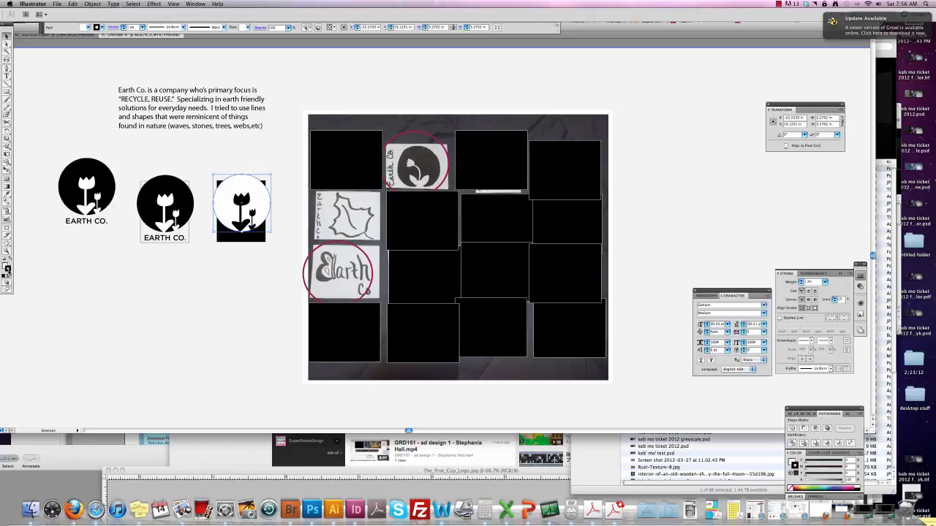
{"action": "left_click", "coordinate": [8, 277]}
{"action": "left_click", "coordinate": [182, 268]}
{"action": "left_click", "coordinate": [239, 239]}
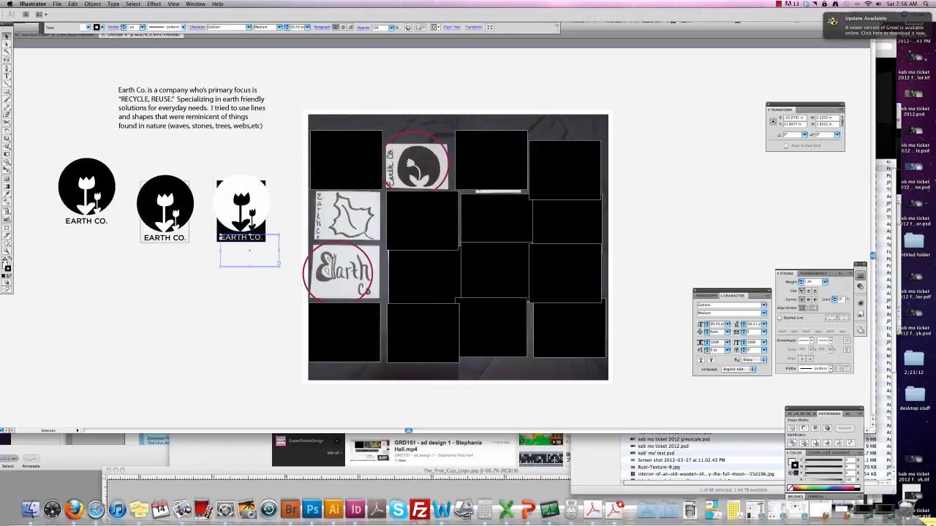
{"action": "key", "text": "super+shift+a"}
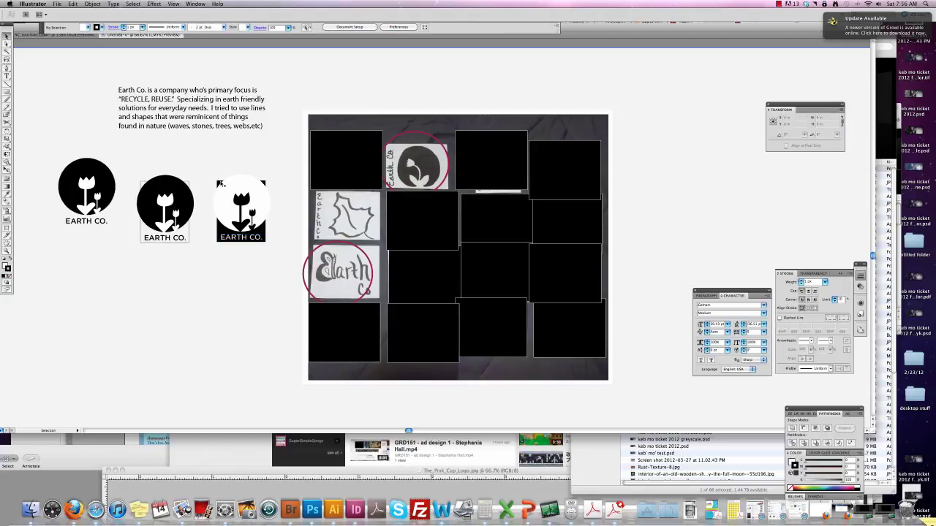
Step: Delete the third logo's white circle and fill both tulips with white, without an outline
{"action": "left_click", "coordinate": [225, 189]}
{"action": "key", "text": "Delete"}
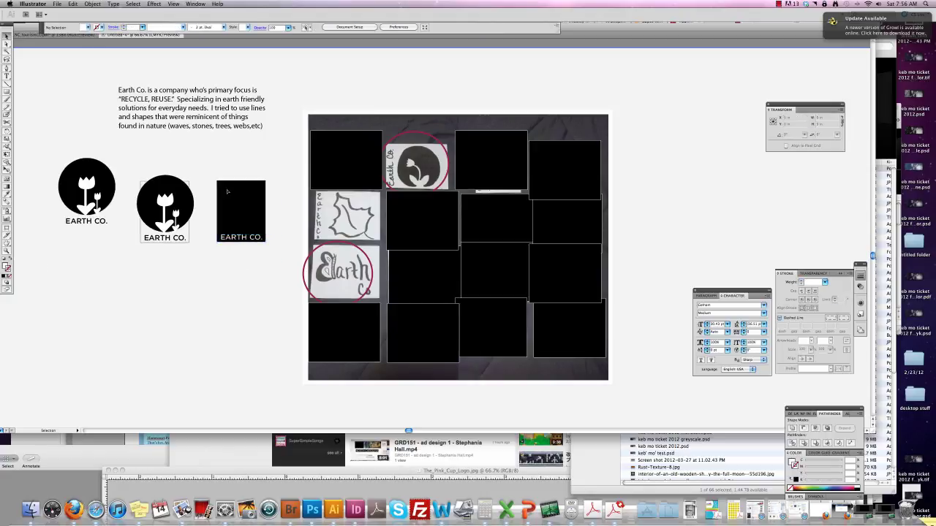
{"action": "left_click", "coordinate": [241, 207]}
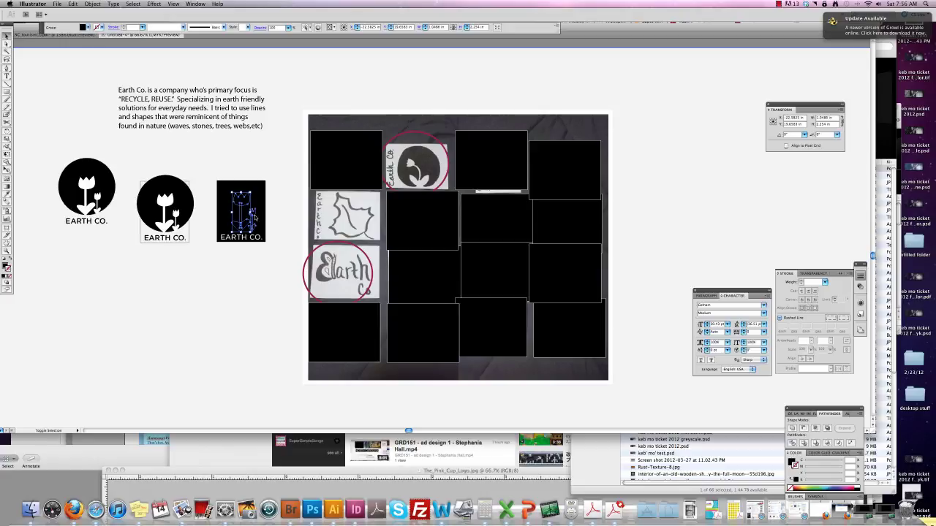
{"action": "left_click", "coordinate": [251, 213], "text": "shift"}
{"action": "left_click", "coordinate": [4, 259]}
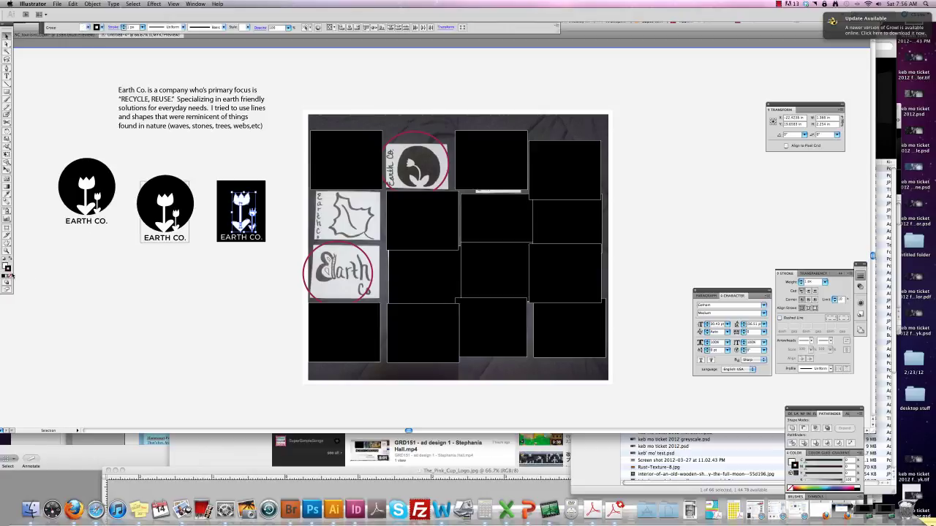
{"action": "left_click", "coordinate": [10, 277]}
{"action": "left_click", "coordinate": [209, 254]}
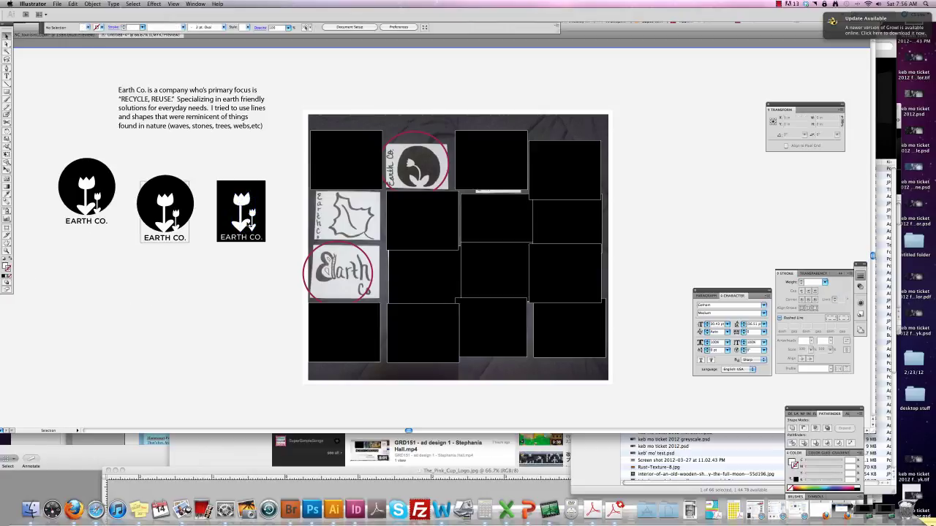
Step: Move the two tulips slightly up and to the left inside the third logo's black rectangle
{"action": "left_click", "coordinate": [244, 227]}
{"action": "left_click", "coordinate": [252, 220], "text": "shift"}
{"action": "left_click_drag", "start_coordinate": [245, 227], "coordinate": [234, 223]}
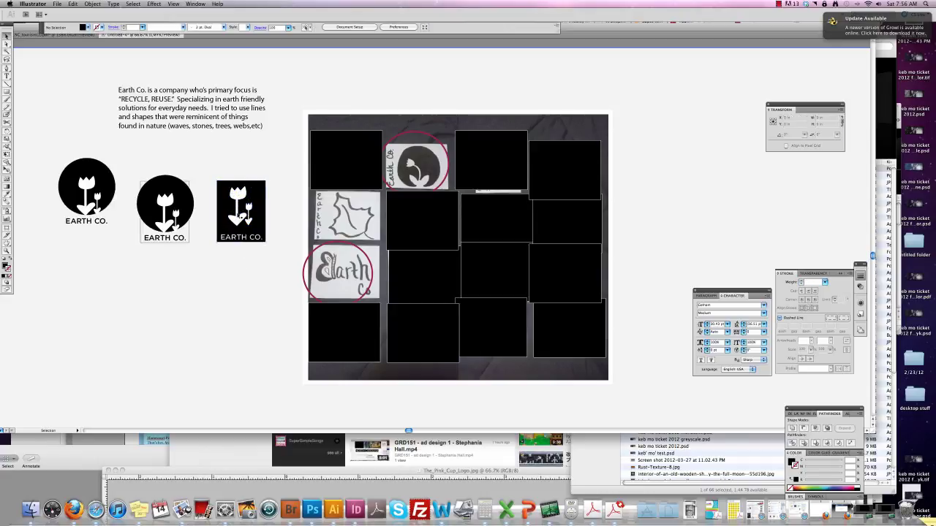
{"action": "left_click", "coordinate": [241, 208]}
{"action": "left_click", "coordinate": [244, 288]}
Step: Delete the third logo's black rectangle and fill its two tulips with black, without an outline
{"action": "left_click", "coordinate": [261, 211]}
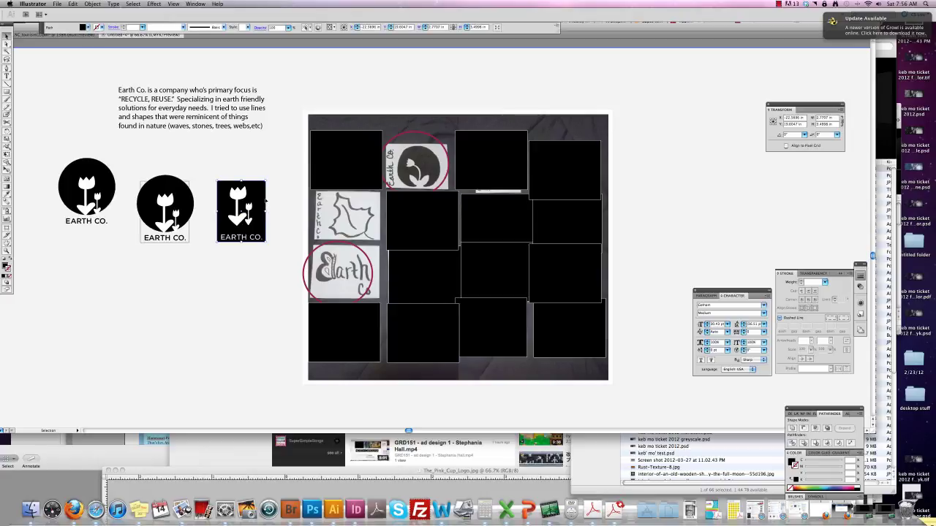
{"action": "key", "text": "Delete"}
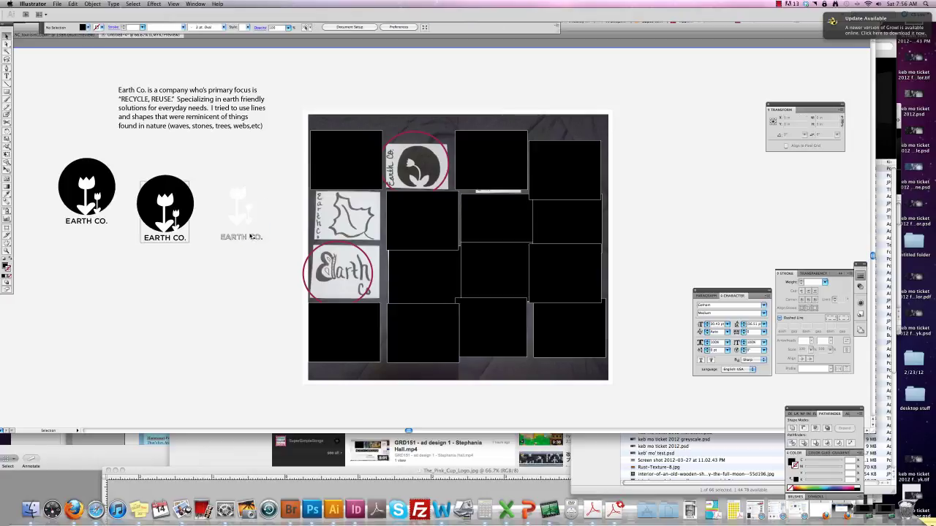
{"action": "left_click_drag", "start_coordinate": [296, 216], "coordinate": [218, 203]}
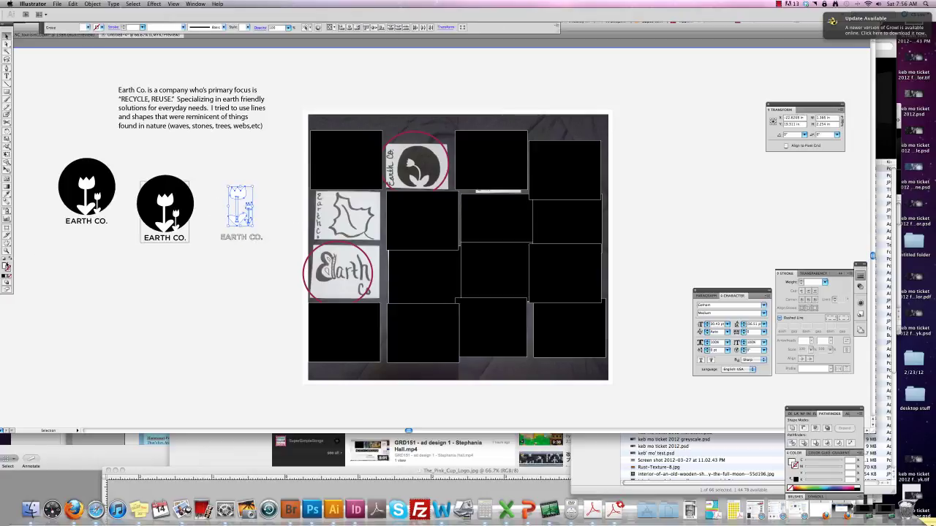
{"action": "left_click", "coordinate": [7, 265]}
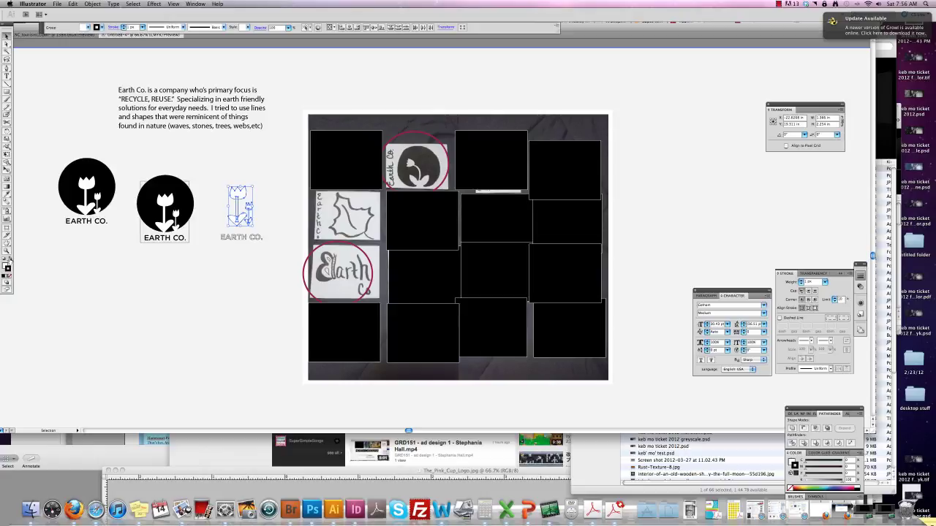
{"action": "left_click", "coordinate": [10, 258]}
{"action": "left_click", "coordinate": [10, 277]}
{"action": "left_click", "coordinate": [179, 273]}
Step: Move the third logo's tulips down to the right just above the text, and make the text solid black without an outline
{"action": "left_click_drag", "start_coordinate": [209, 188], "coordinate": [261, 227]}
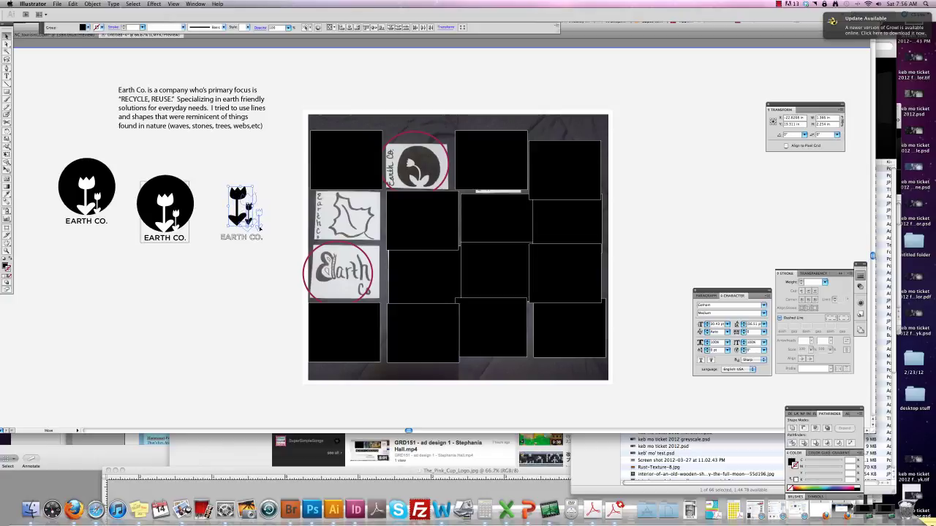
{"action": "left_click", "coordinate": [246, 289]}
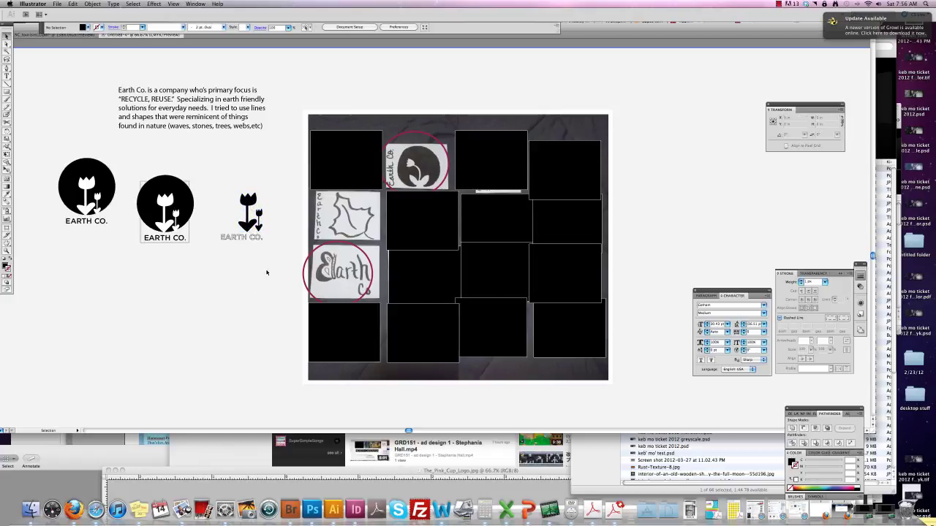
{"action": "left_click", "coordinate": [250, 241]}
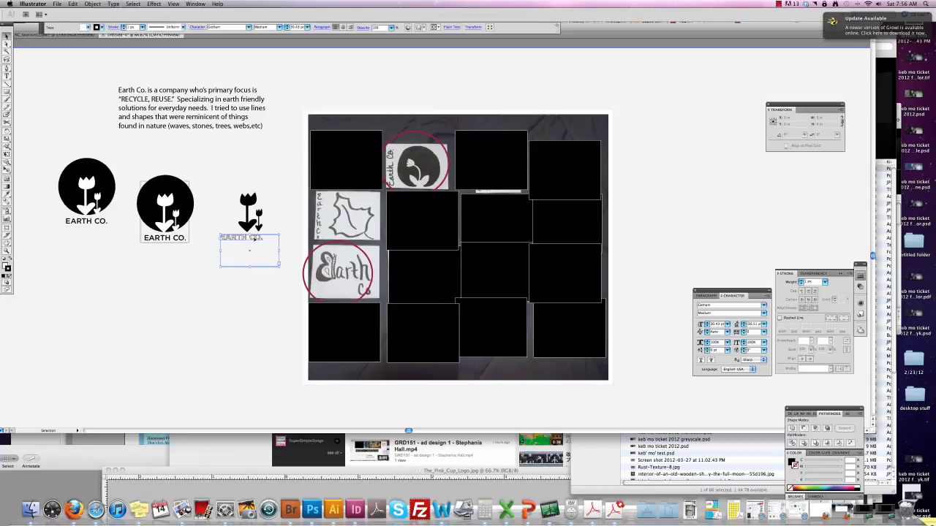
{"action": "left_click", "coordinate": [10, 261]}
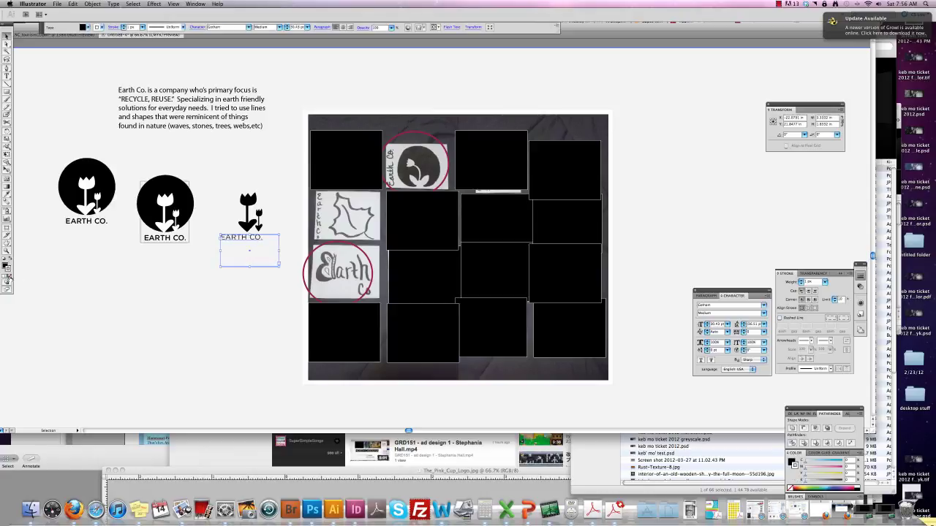
{"action": "left_click", "coordinate": [184, 327]}
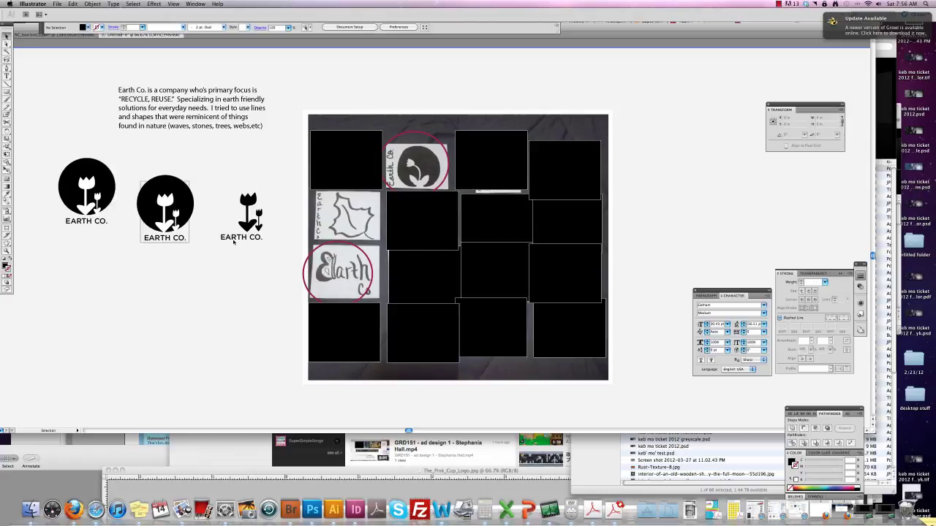
Step: Try rotating the third logo's EARTH CO. text 90° counterclockwise and set it below the tulips
{"action": "left_click", "coordinate": [234, 243]}
{"action": "key", "text": "r"}
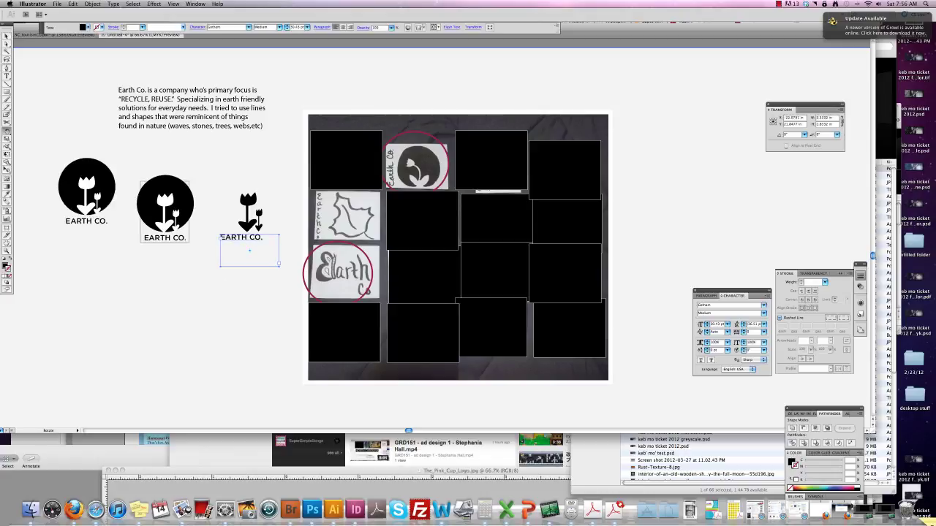
{"action": "left_click_drag", "start_coordinate": [320, 256], "coordinate": [279, 160]}
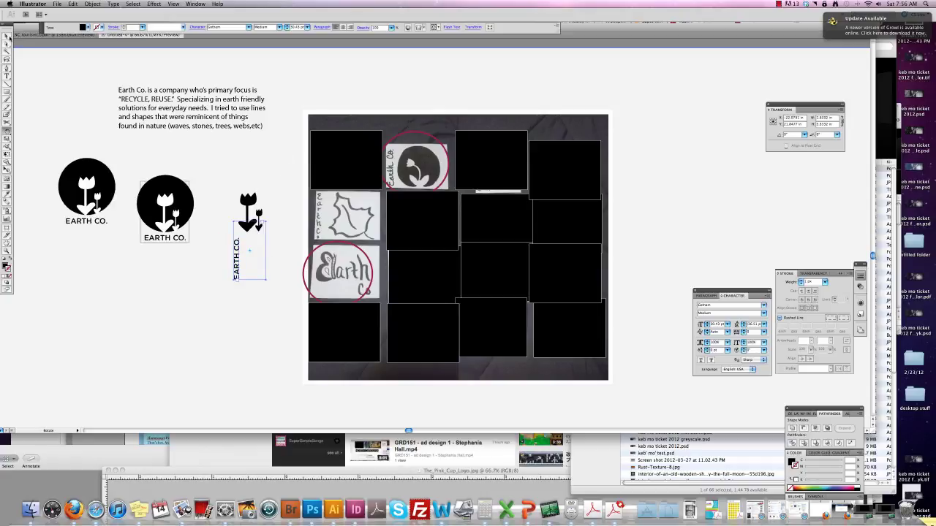
{"action": "key", "text": "v"}
{"action": "left_click_drag", "start_coordinate": [260, 232], "coordinate": [260, 216]}
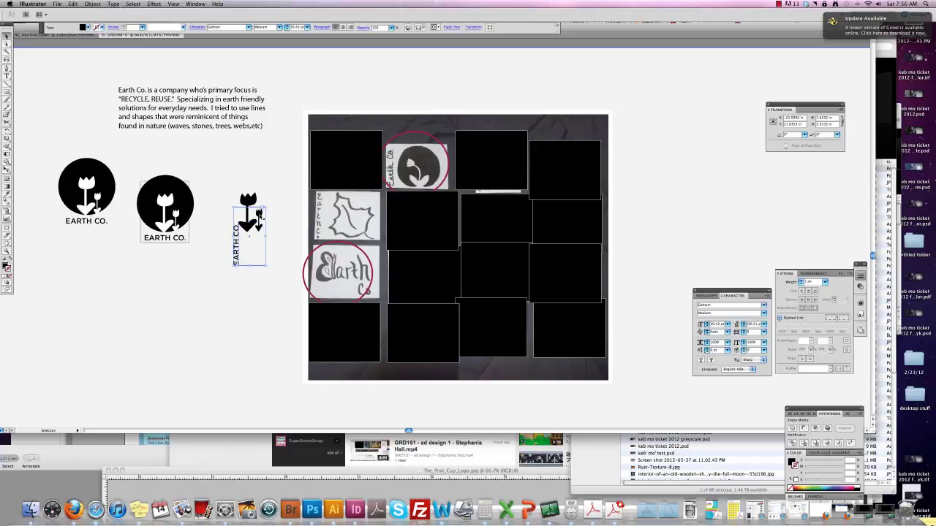
{"action": "left_click_drag", "start_coordinate": [236, 246], "coordinate": [267, 281]}
Step: Try placing the small tulip left of the large one and the vertical EARTH CO. text along the right side
{"action": "left_click", "coordinate": [246, 218]}
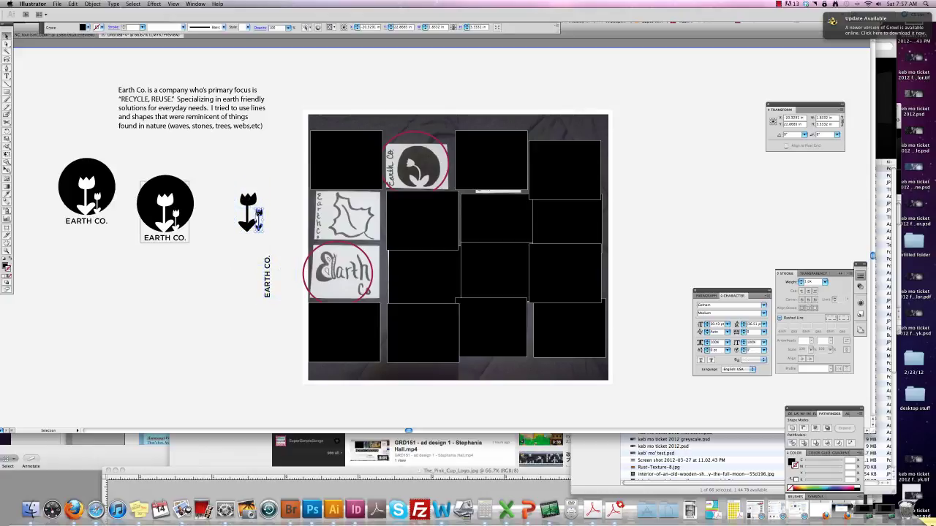
{"action": "left_click_drag", "start_coordinate": [257, 212], "coordinate": [234, 216]}
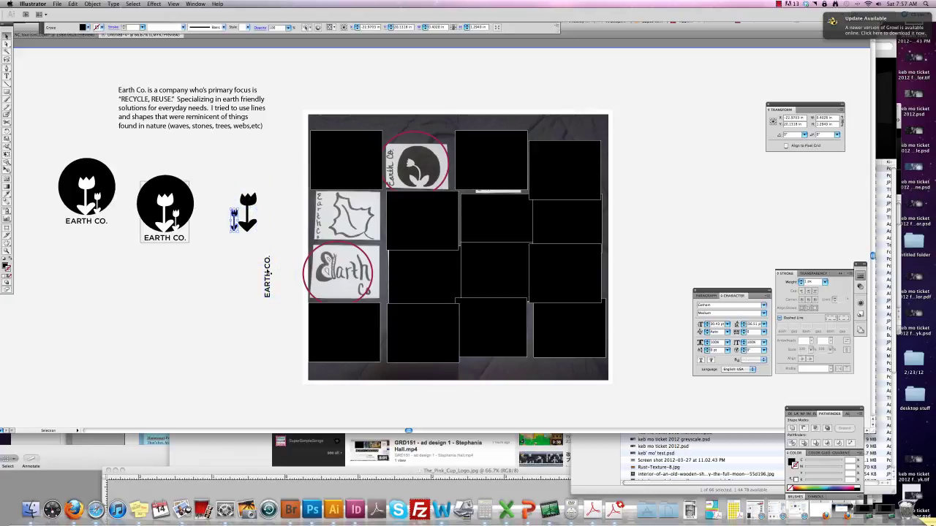
{"action": "left_click_drag", "start_coordinate": [267, 276], "coordinate": [263, 205]}
{"action": "left_click", "coordinate": [277, 245]}
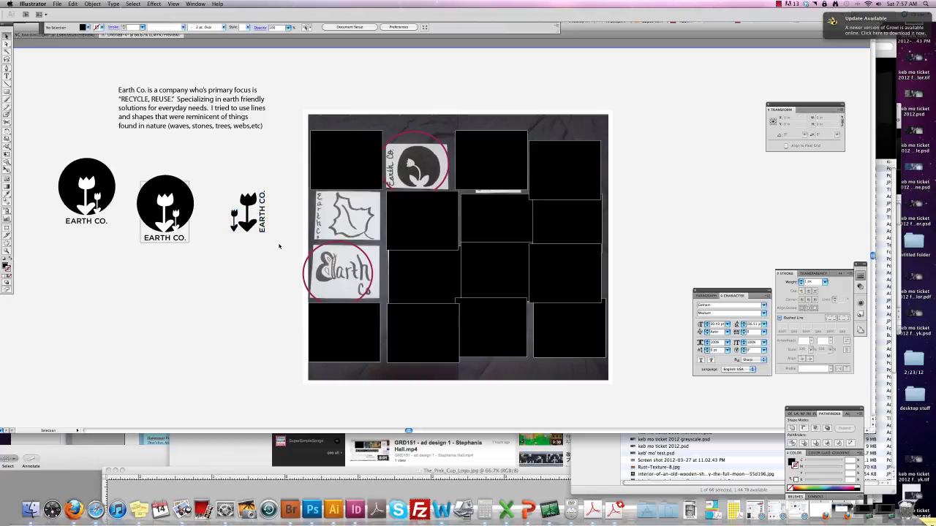
Step: Undo the tulip and text rearrangement in the third logo, back to the horizontal text beneath the tulips
{"action": "key", "text": "super+z"}
{"action": "key", "text": "super+z"}
{"action": "key", "text": "super+z"}
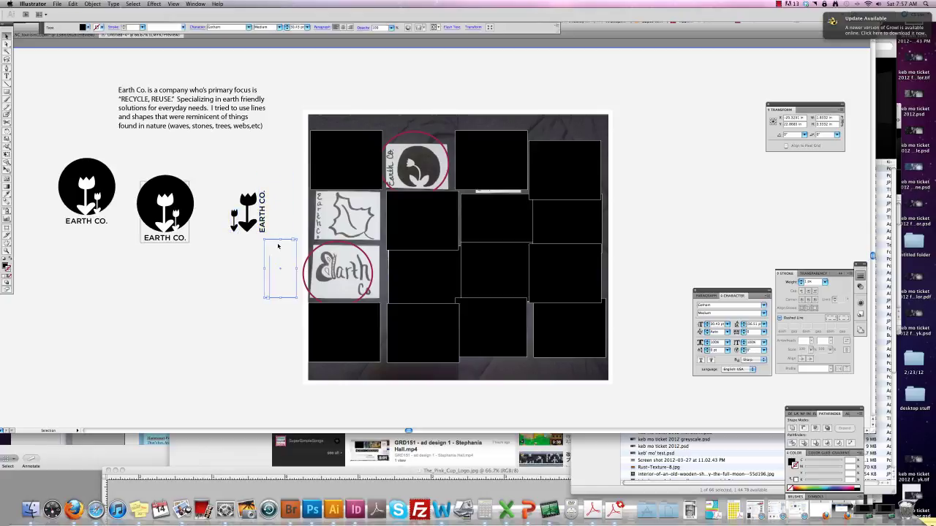
{"action": "key", "text": "super+z"}
{"action": "key", "text": "super+z"}
{"action": "key", "text": "super+z"}
{"action": "key", "text": "super+z"}
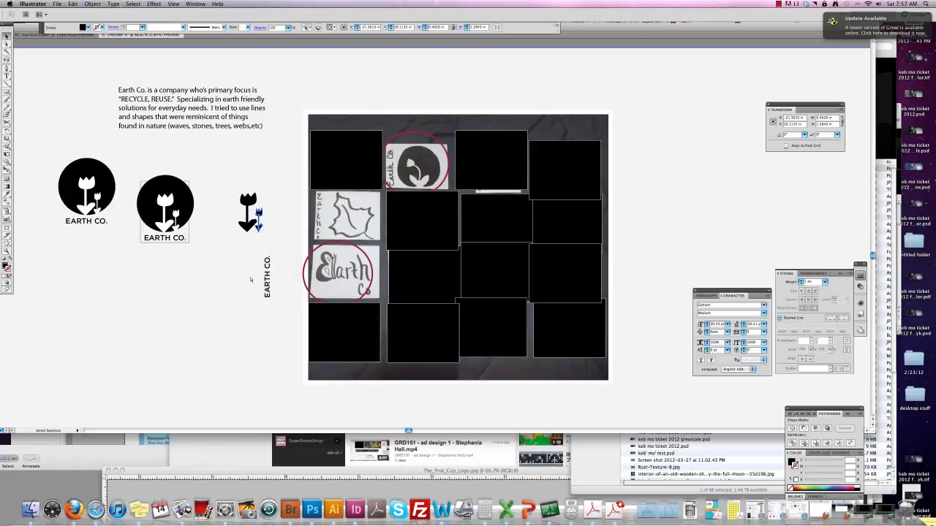
{"action": "key", "text": "super+z"}
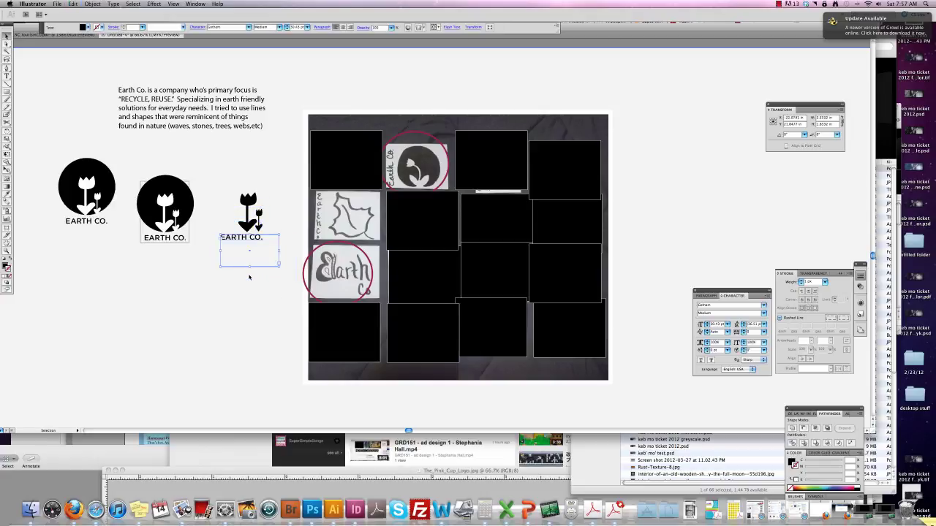
Step: Shift the third logo's text right to centre it under the tulips, and place a copy of that logo below the first one
{"action": "scroll", "coordinate": [247, 280], "scroll_direction": "down", "scroll_amount": 1}
{"action": "left_click", "coordinate": [246, 280]}
{"action": "left_click_drag", "start_coordinate": [234, 231], "coordinate": [242, 231]}
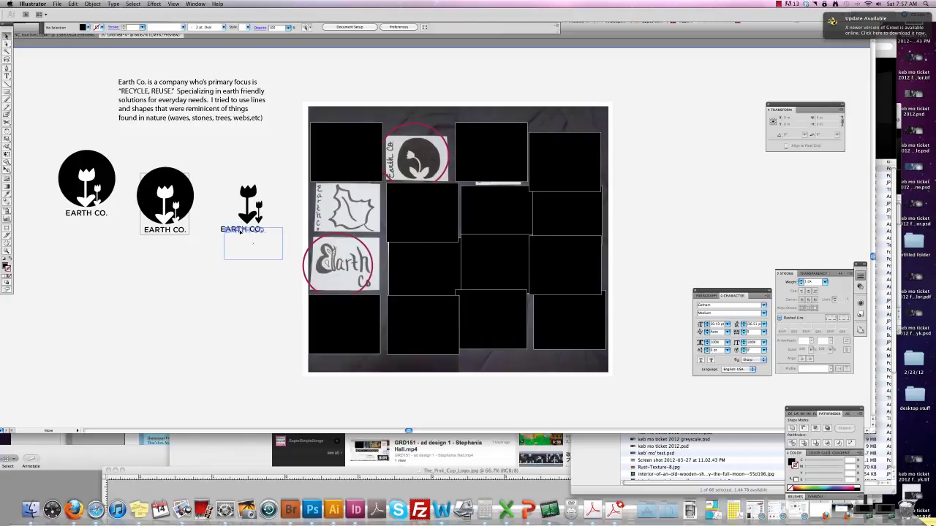
{"action": "mouse_move", "coordinate": [216, 170]}
{"action": "left_mouse_down"}
{"action": "mouse_move", "coordinate": [284, 232]}
{"action": "mouse_move", "coordinate": [274, 239]}
{"action": "mouse_move", "coordinate": [420, 254]}
{"action": "mouse_move", "coordinate": [162, 286]}
{"action": "mouse_move", "coordinate": [80, 309]}
{"action": "left_mouse_up"}
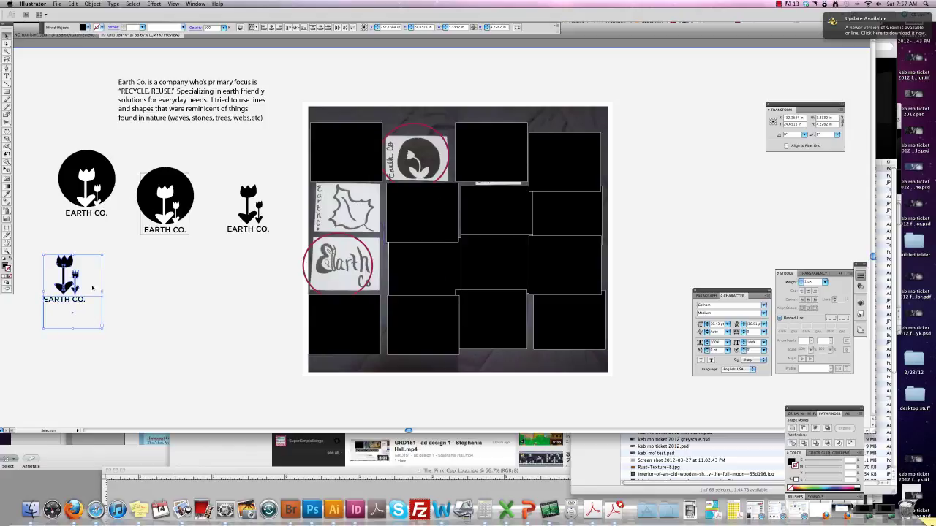
{"action": "left_click", "coordinate": [122, 319]}
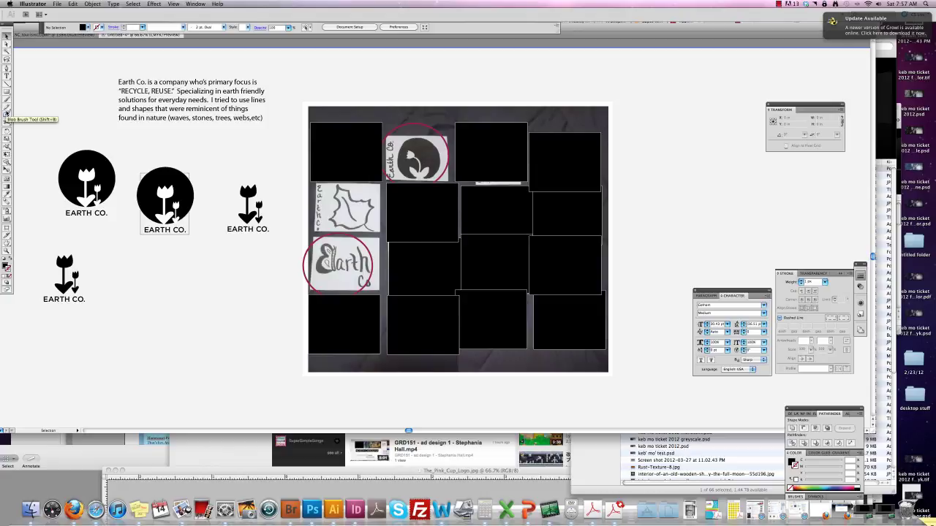
Step: Place a separate copy of the EARTH CO. text in the empty space right of and slightly below the lowest logo
{"action": "left_click", "coordinate": [7, 111]}
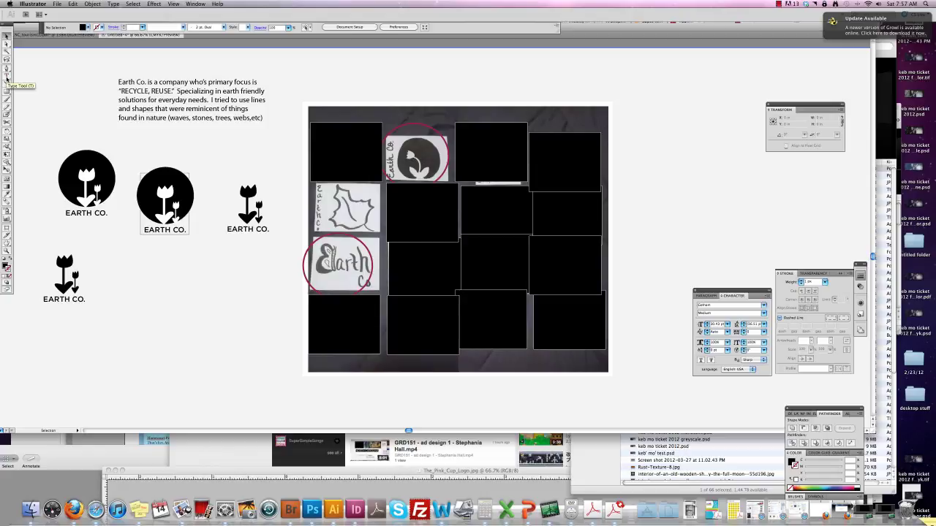
{"action": "left_click", "coordinate": [6, 75]}
{"action": "left_click", "coordinate": [63, 302]}
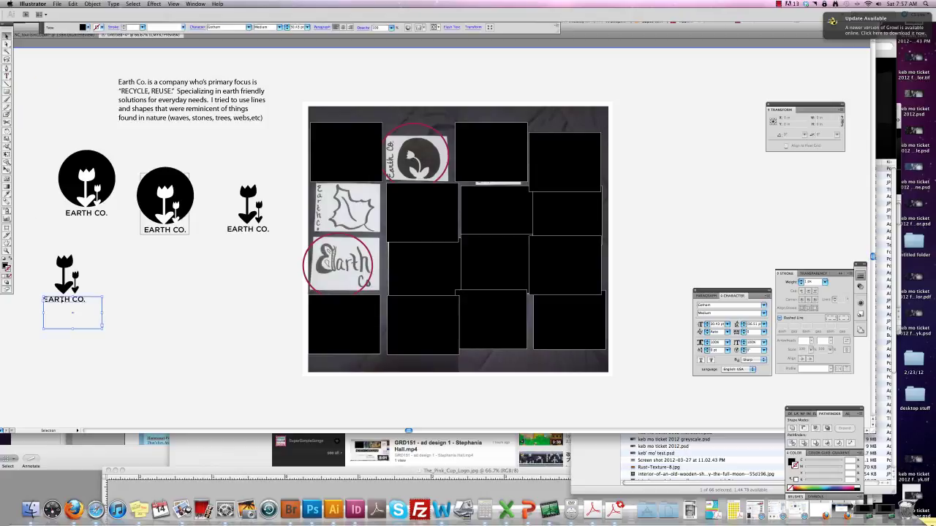
{"action": "key", "text": "super+z"}
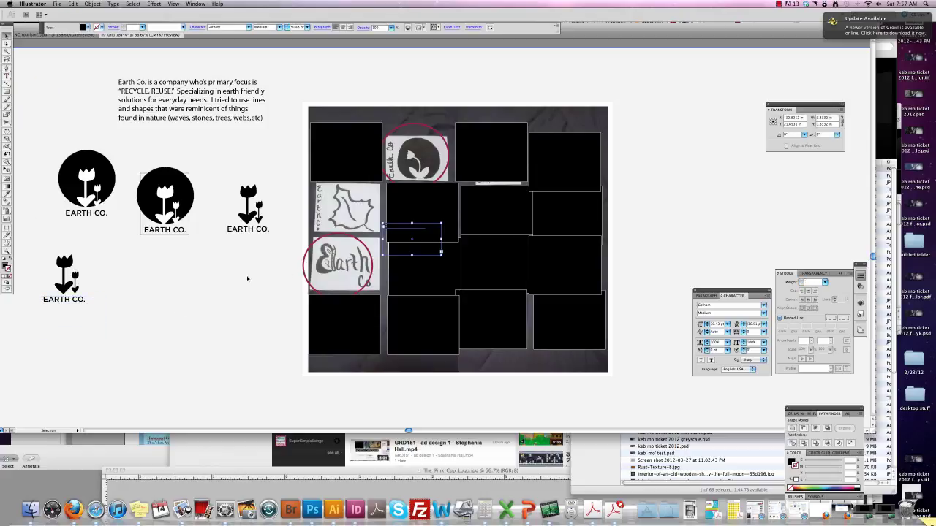
{"action": "key", "text": "super+z"}
{"action": "key", "text": "super+z"}
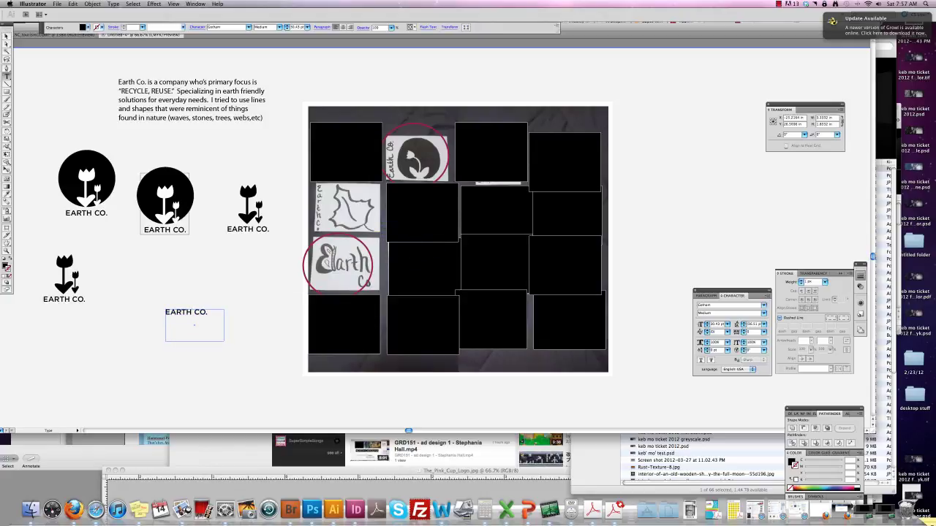
Step: Enlarge the copied EARTH CO. text to 68.43 pt and its text frame to about 7 × 2.5 in so the whole name fits
{"action": "key", "text": "super+a"}
{"action": "key", "text": "super+shift+period"}
{"action": "key", "text": "super+shift+period"}
{"action": "key", "text": "super+shift+period"}
{"action": "key", "text": "super+shift+period"}
{"action": "key", "text": "super+shift+period"}
{"action": "key", "text": "super+shift+period"}
{"action": "key", "text": "super+shift+period"}
{"action": "key", "text": "super+shift+period"}
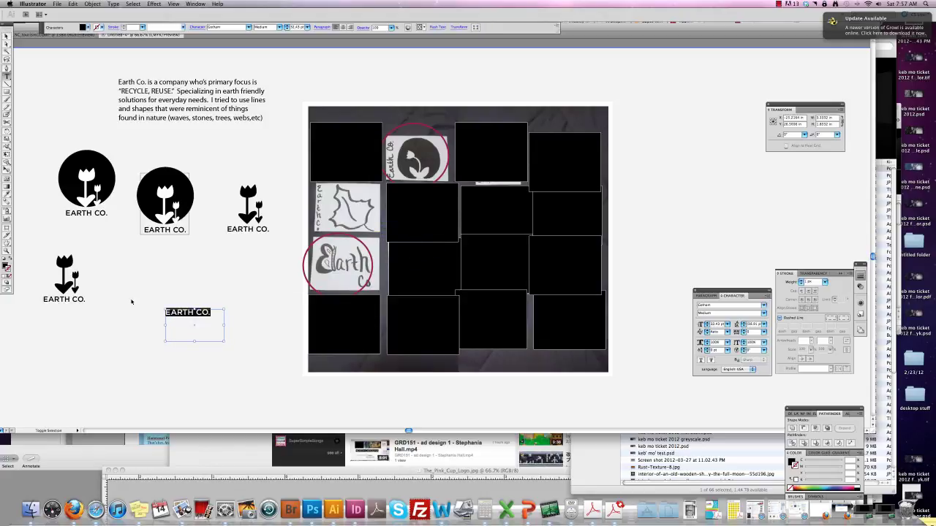
{"action": "key", "text": "super+shift+period"}
{"action": "key", "text": "super+shift+period"}
{"action": "key", "text": "super+shift+period"}
{"action": "key", "text": "super+shift+period"}
{"action": "key", "text": "super+shift+period"}
{"action": "key", "text": "super+shift+period"}
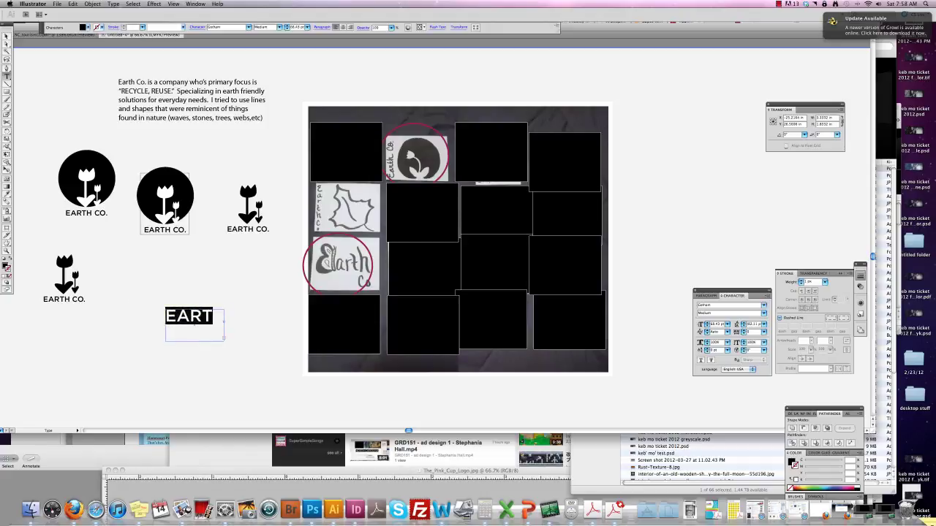
{"action": "key", "text": "Escape"}
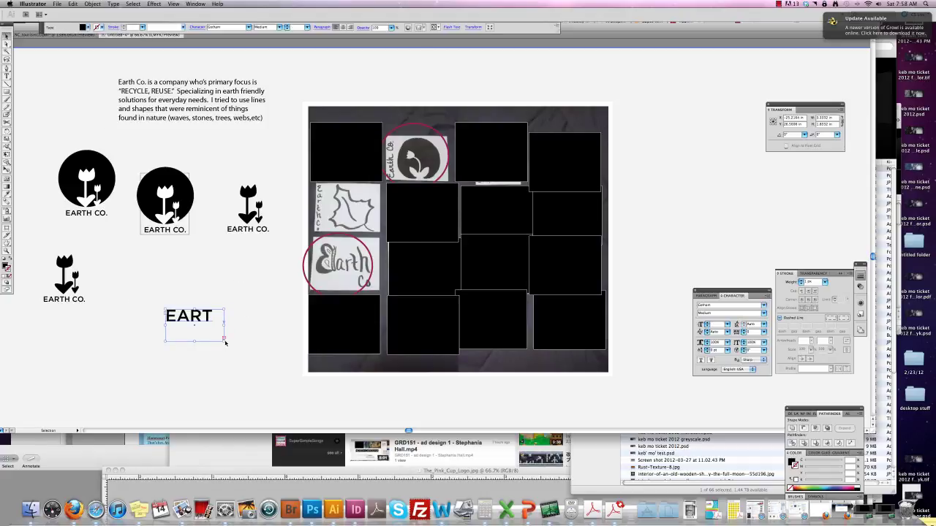
{"action": "left_click_drag", "start_coordinate": [225, 339], "coordinate": [289, 354]}
Step: Change the font of the enlarged EARTH CO. text to NeoAppScript
{"action": "double_click", "coordinate": [249, 317]}
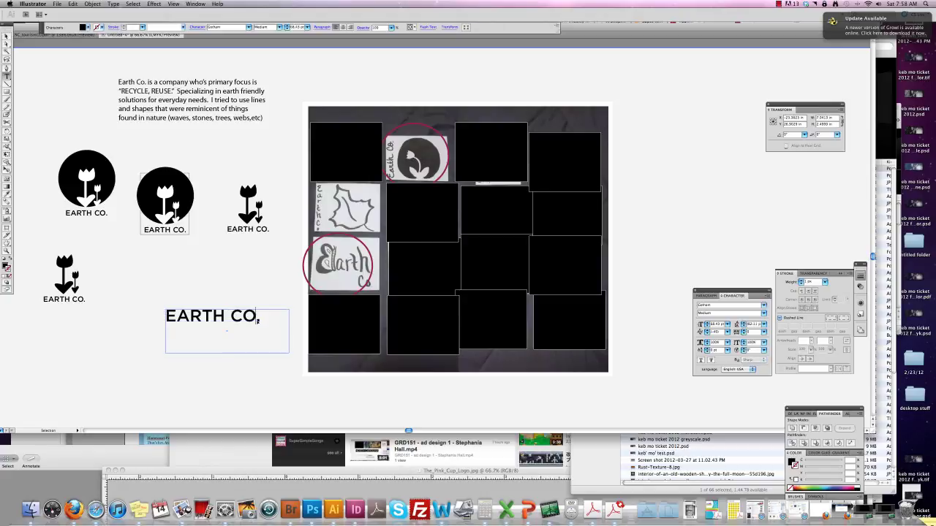
{"action": "key", "text": "super+a"}
{"action": "left_click", "coordinate": [737, 304]}
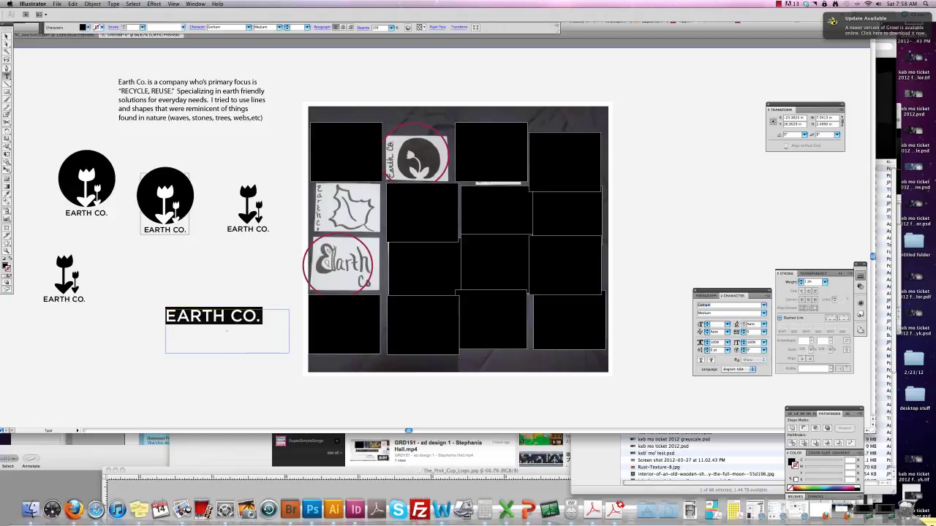
{"action": "type", "text": "NeoAppScript"}
{"action": "key", "text": "Return"}
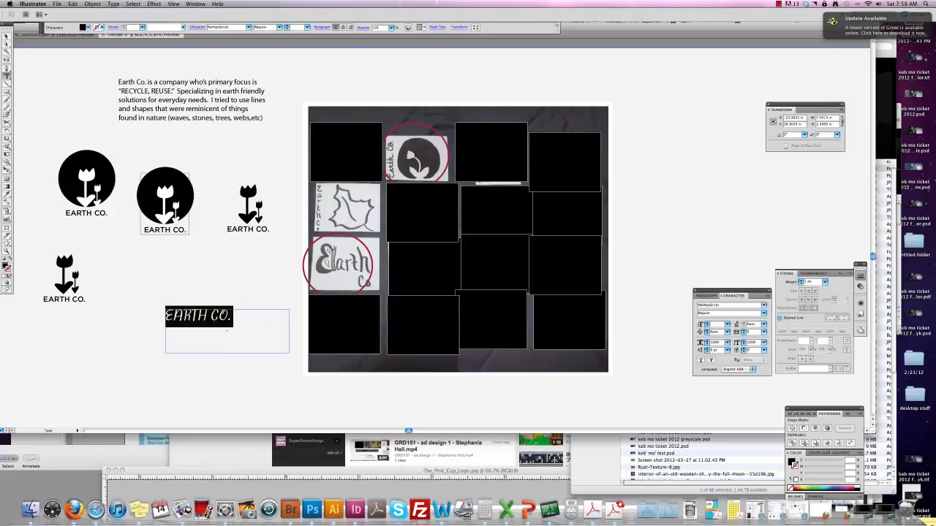
Step: Increase the size of the script EARTH CO. text to 120.43 pt so it nearly fills the frame's width
{"action": "key", "text": "super+shift+period"}
{"action": "key", "text": "super+shift+period"}
{"action": "key", "text": "super+shift+period"}
{"action": "key", "text": "super+shift+period"}
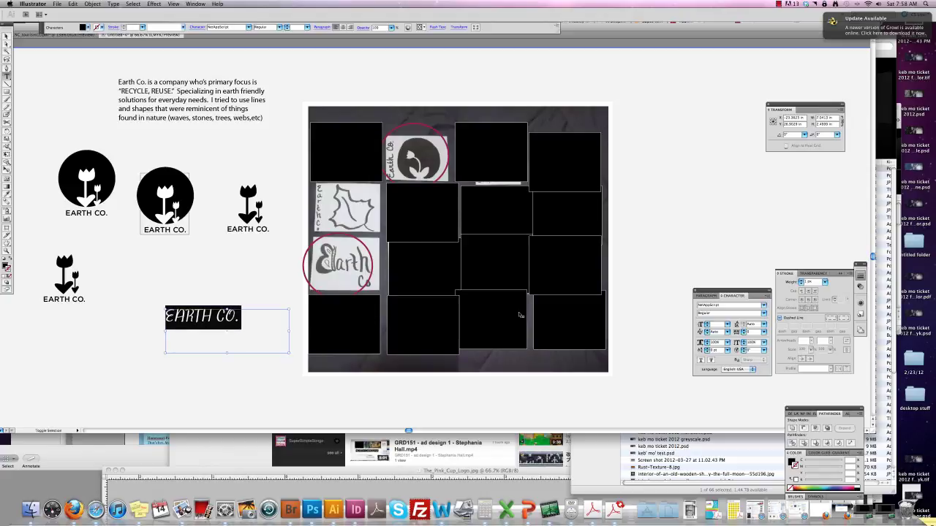
{"action": "key", "text": "super+shift+period"}
{"action": "key", "text": "super+shift+period"}
{"action": "key", "text": "super+shift+period"}
{"action": "key", "text": "super+shift+period"}
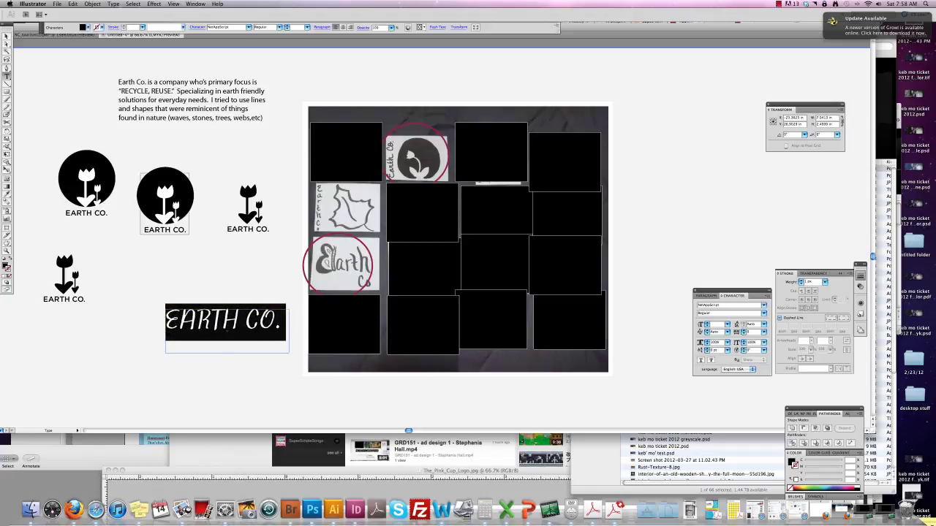
Step: Convert the script text to sentence case and capitalise the second word's initial so it reads Earth Co
{"action": "left_click_drag", "start_coordinate": [276, 321], "coordinate": [180, 321]}
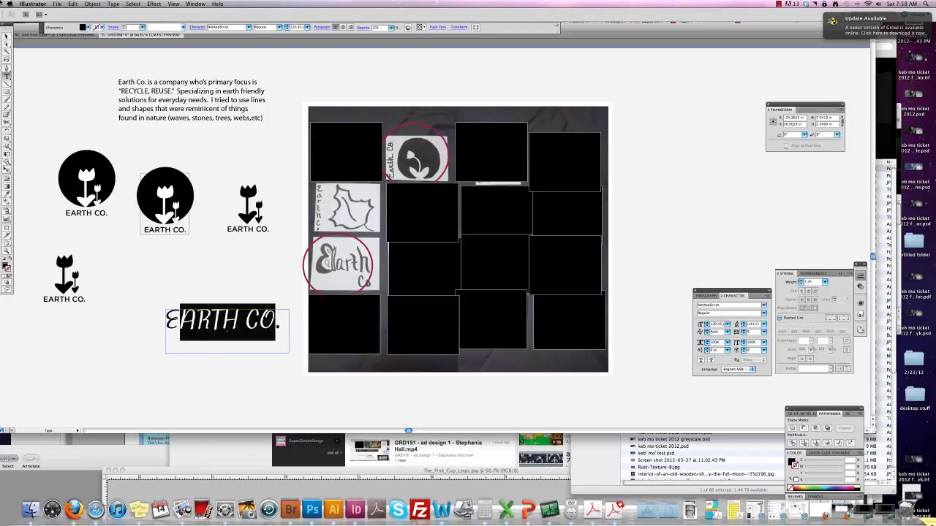
{"action": "left_click", "coordinate": [93, 4]}
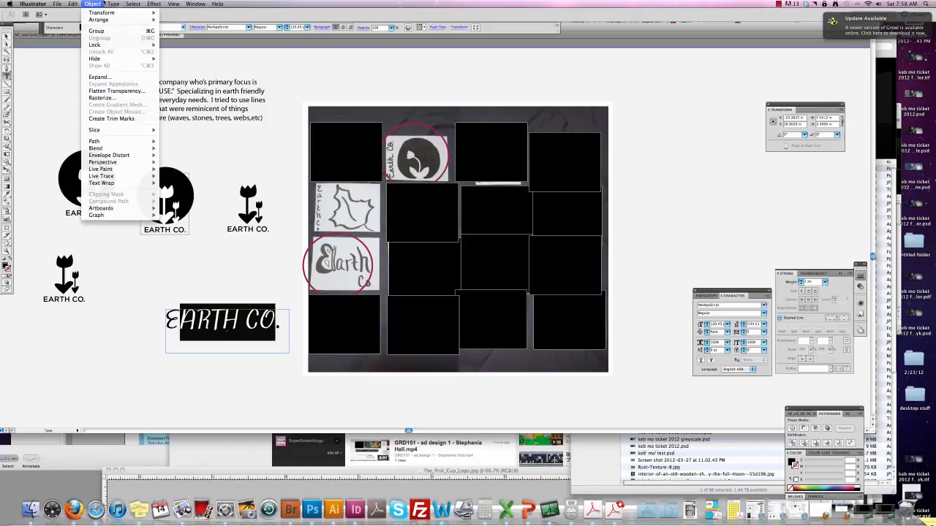
{"action": "mouse_move", "coordinate": [115, 4]}
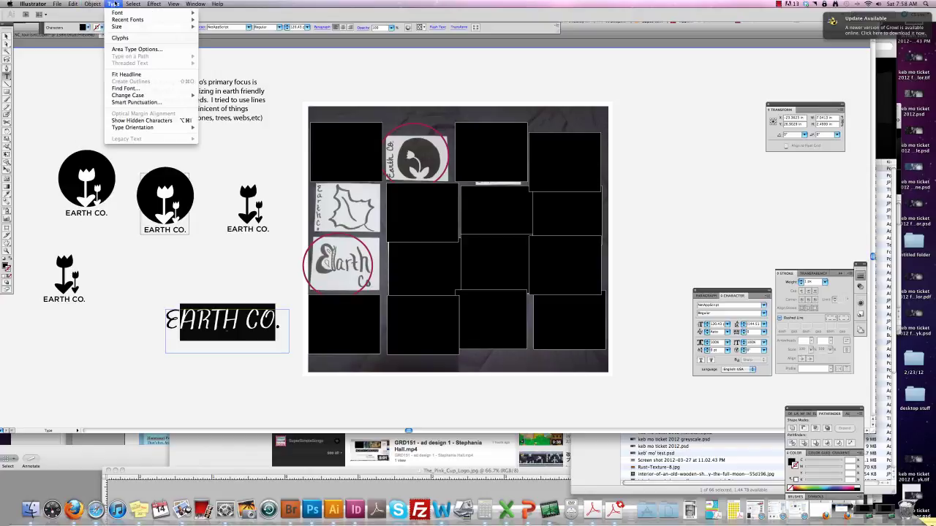
{"action": "mouse_move", "coordinate": [145, 95]}
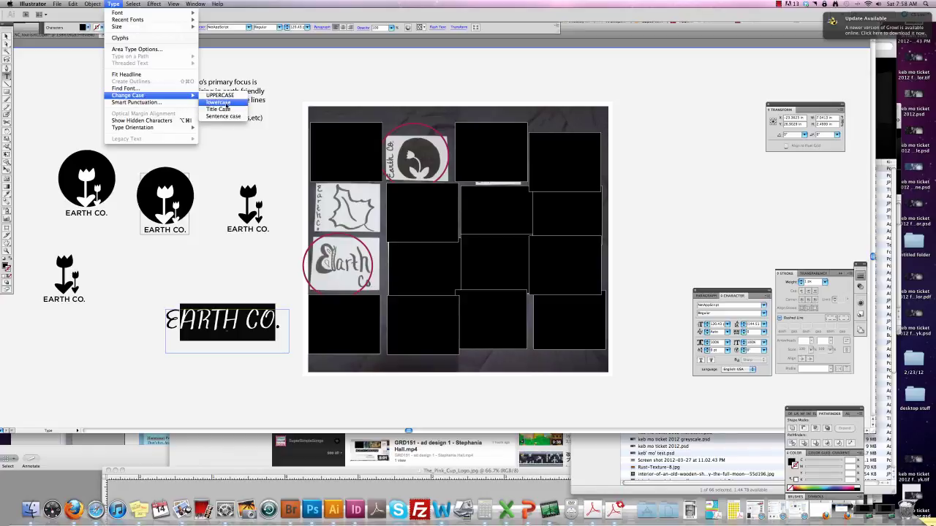
{"action": "left_click", "coordinate": [223, 117]}
{"action": "left_click", "coordinate": [236, 322]}
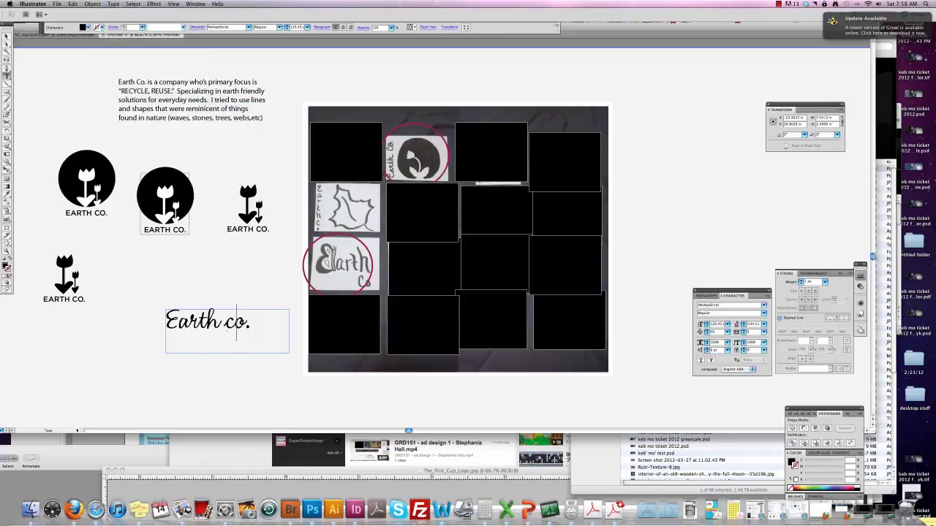
{"action": "key", "text": "BackSpace"}
{"action": "type", "text": "C"}
Step: Draw a small curved path with the Pen tool at the end of the script E's upper stroke
{"action": "left_click", "coordinate": [7, 251]}
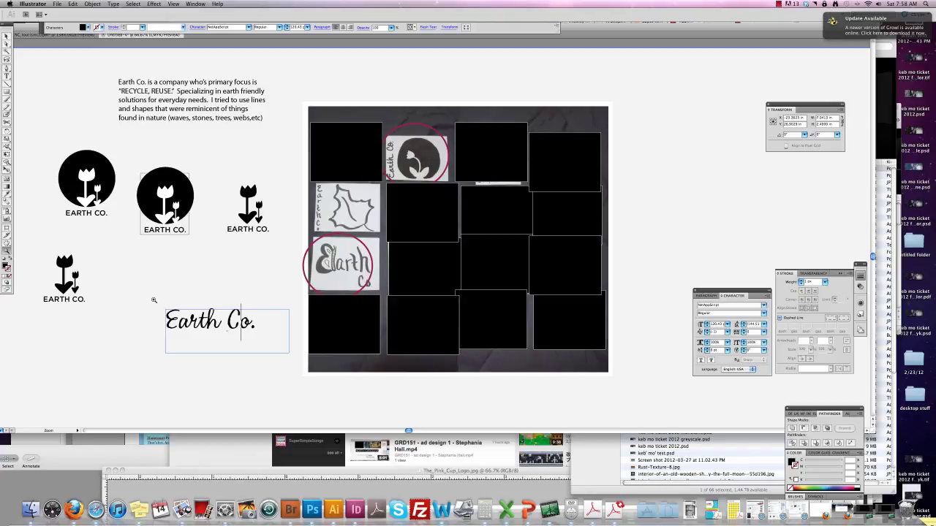
{"action": "left_click_drag", "start_coordinate": [152, 300], "coordinate": [300, 399]}
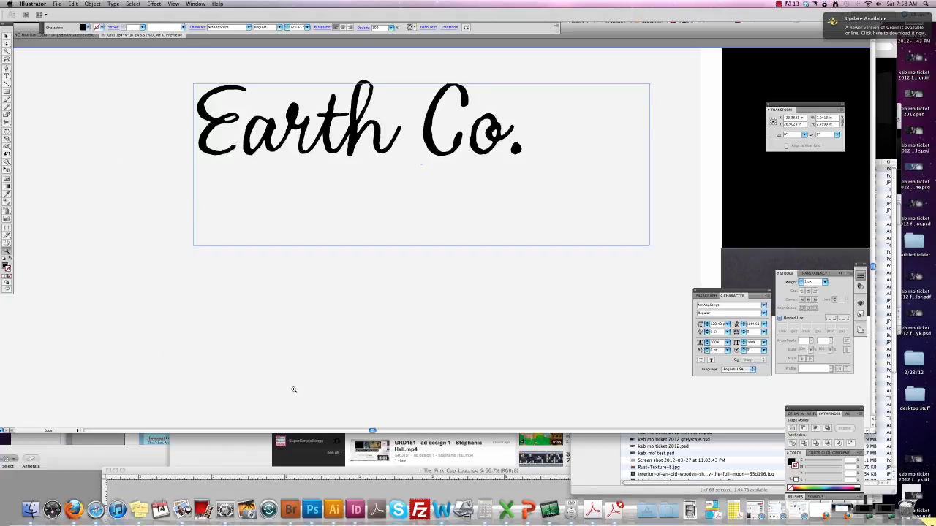
{"action": "left_click", "coordinate": [34, 25]}
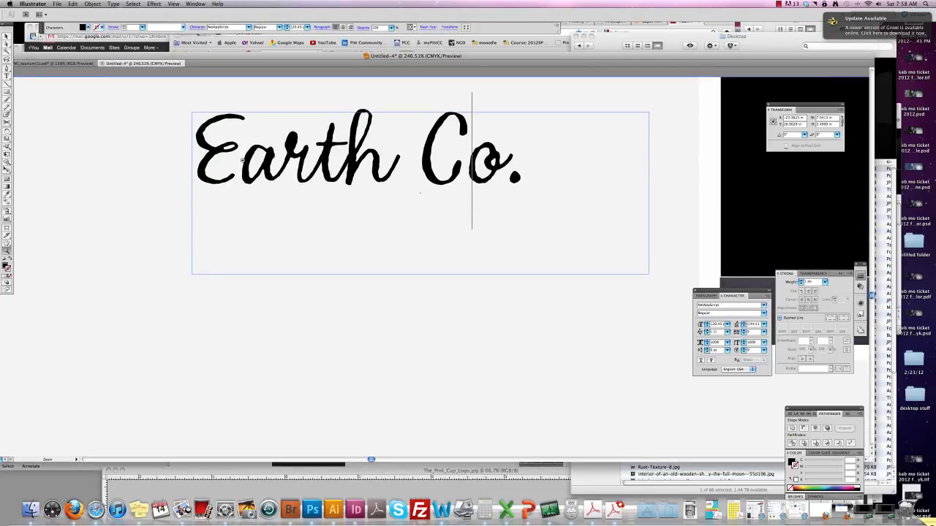
{"action": "left_click", "coordinate": [7, 74]}
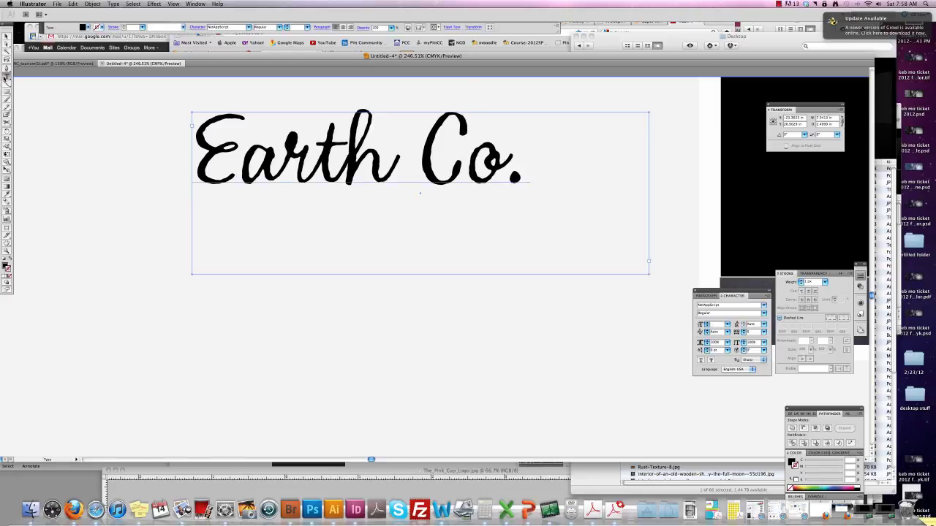
{"action": "left_click", "coordinate": [6, 67]}
{"action": "left_click", "coordinate": [247, 126]}
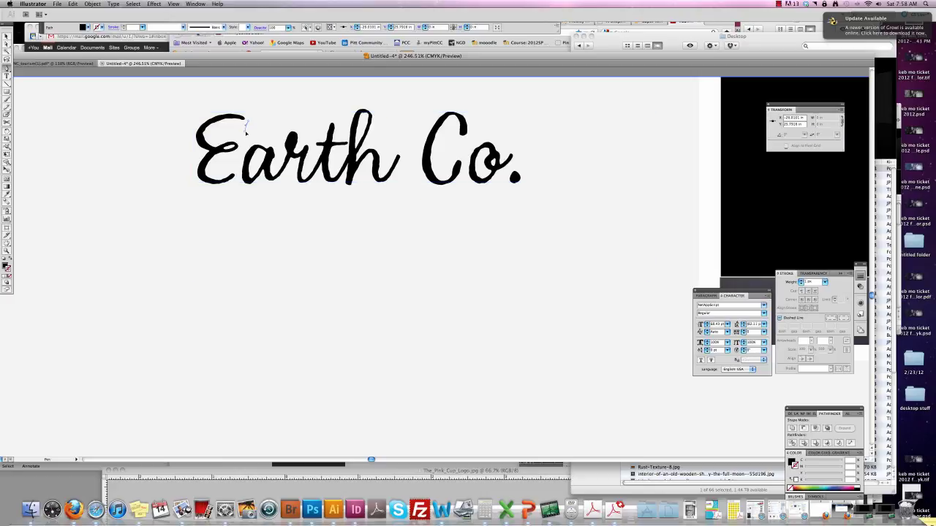
{"action": "left_click_drag", "start_coordinate": [247, 135], "coordinate": [254, 122]}
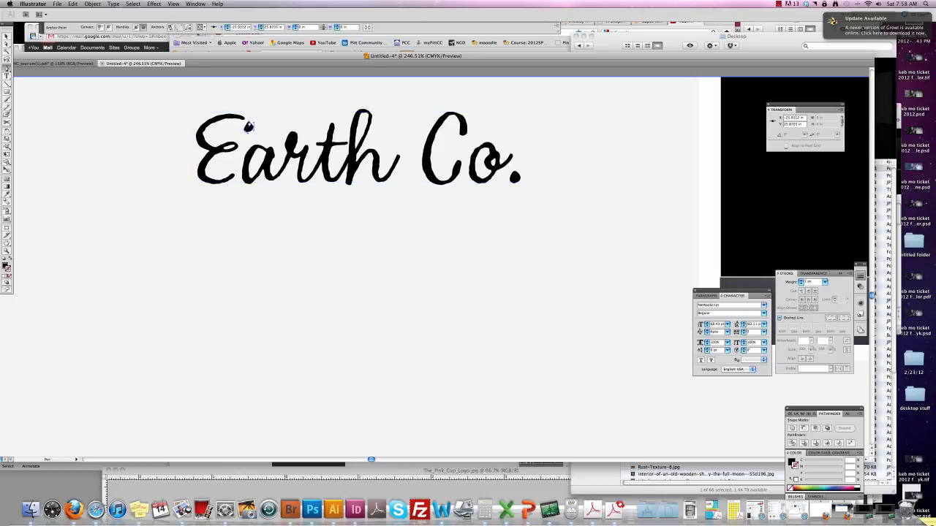
{"action": "left_click", "coordinate": [248, 123]}
Step: Show the Brushes panel and move its panel group onto the canvas below the Earth Co. lettering
{"action": "left_click", "coordinate": [197, 4]}
{"action": "left_click", "coordinate": [212, 119]}
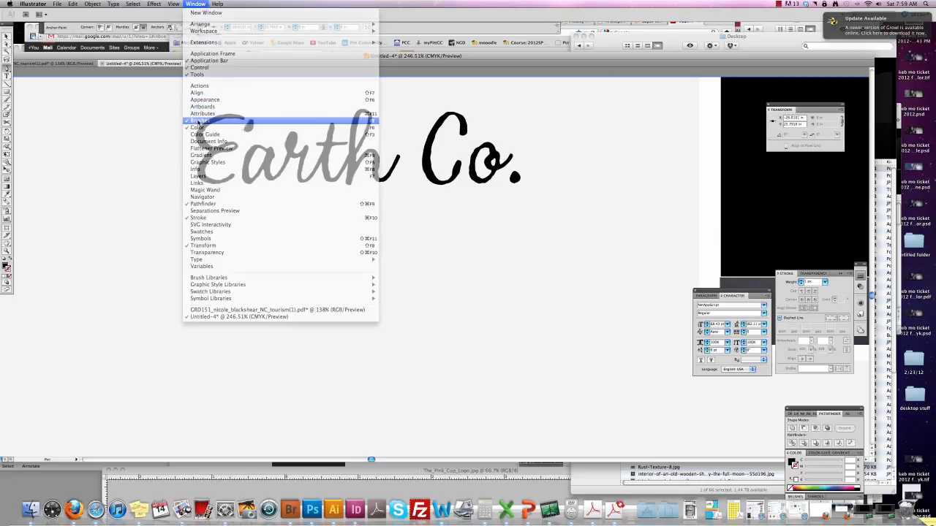
{"action": "left_click", "coordinate": [196, 3]}
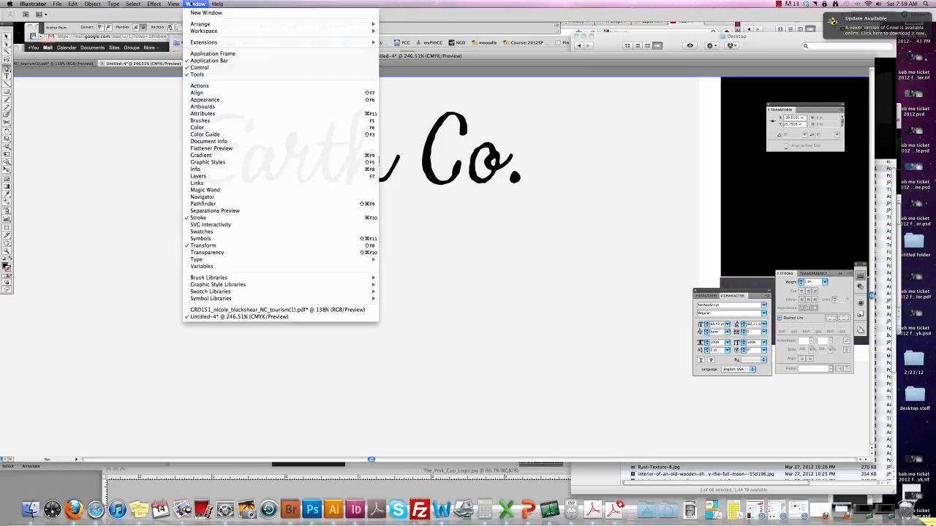
{"action": "left_click", "coordinate": [208, 122]}
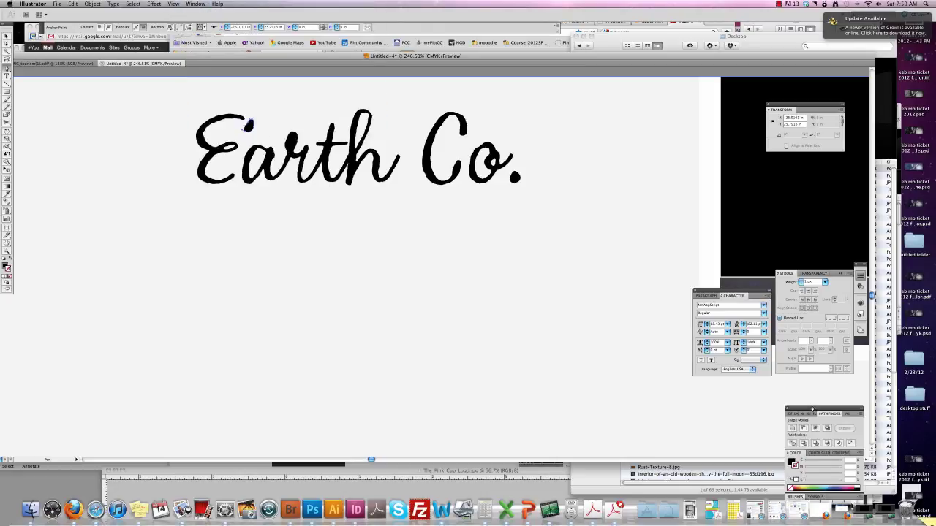
{"action": "mouse_move", "coordinate": [811, 409]}
{"action": "left_mouse_down"}
{"action": "mouse_move", "coordinate": [558, 236]}
{"action": "mouse_move", "coordinate": [557, 225]}
{"action": "left_mouse_up"}
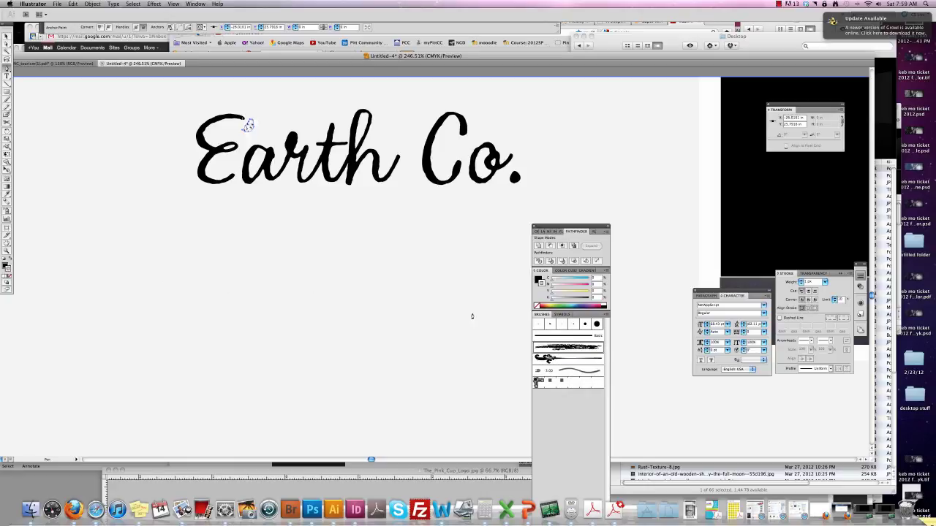
Step: Open the Artistic_Calligraphic and Artistic_Paintbrush brush libraries
{"action": "left_click", "coordinate": [604, 315]}
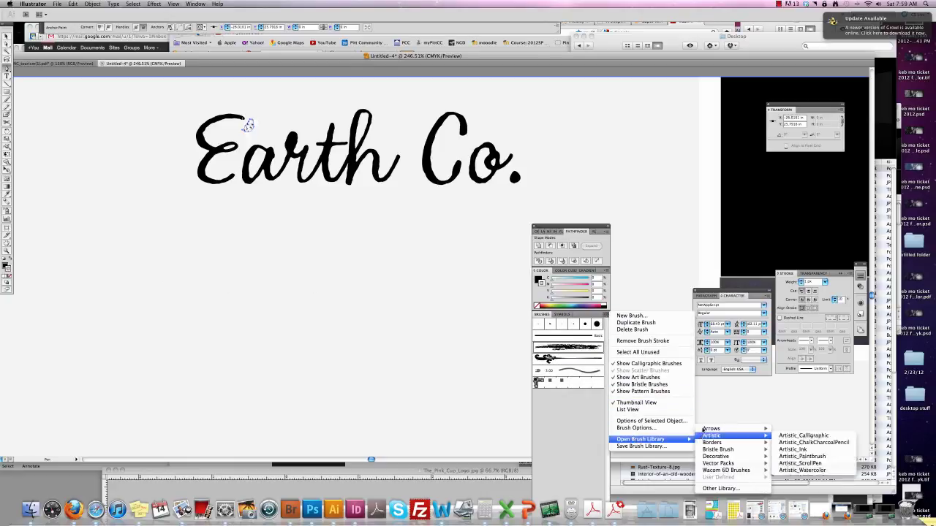
{"action": "mouse_move", "coordinate": [658, 439]}
{"action": "mouse_move", "coordinate": [726, 436]}
{"action": "left_click", "coordinate": [812, 437]}
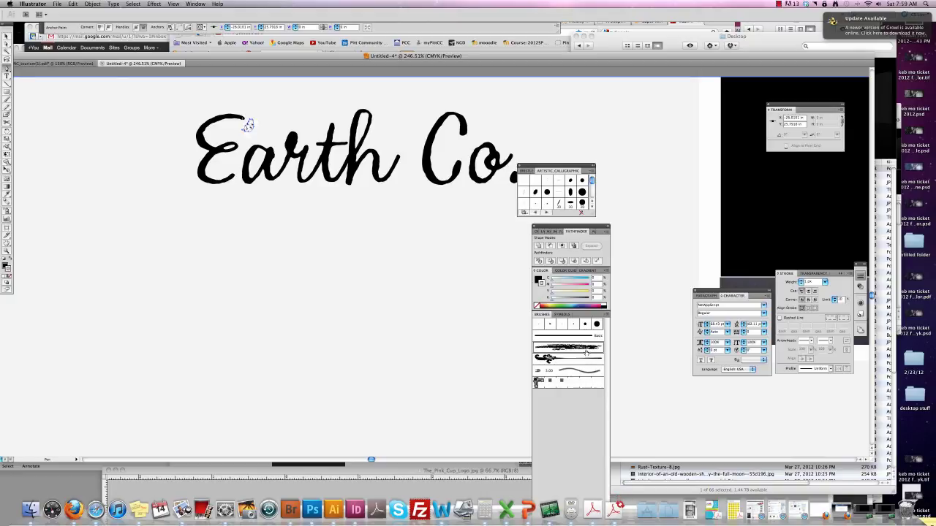
{"action": "left_click", "coordinate": [604, 316]}
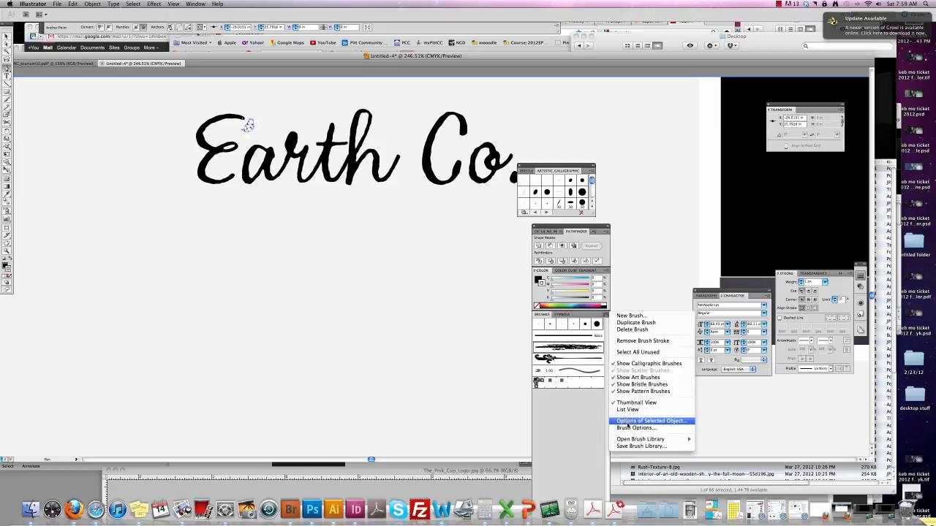
{"action": "mouse_move", "coordinate": [633, 440]}
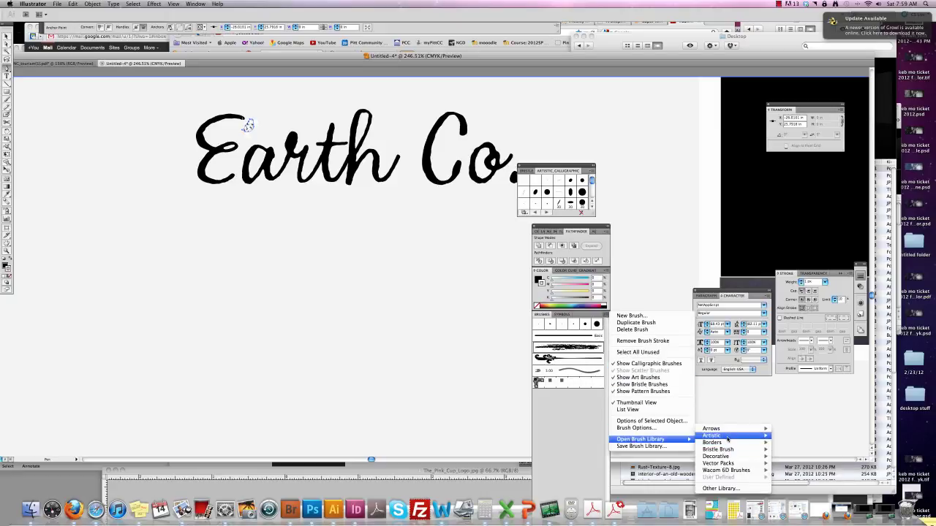
{"action": "mouse_move", "coordinate": [724, 436]}
{"action": "mouse_move", "coordinate": [716, 456]}
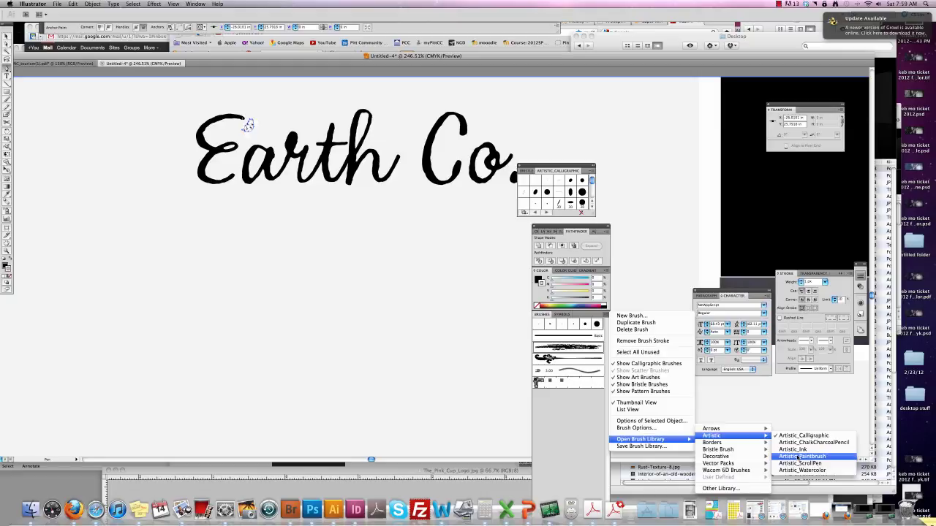
{"action": "left_click", "coordinate": [799, 456]}
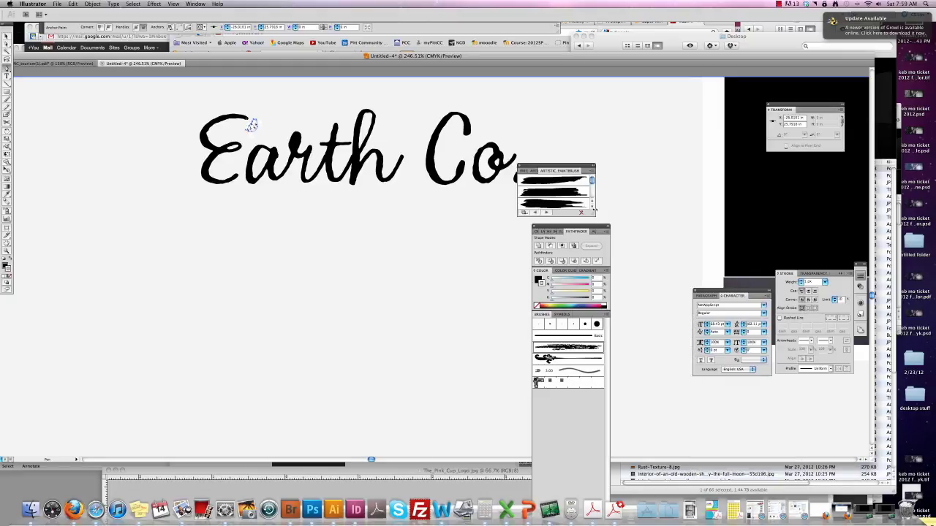
Step: Apply the first Artistic_Paintbrush brush to the small path beside the E and enlarge the brush library to show all its strokes
{"action": "left_click", "coordinate": [560, 182]}
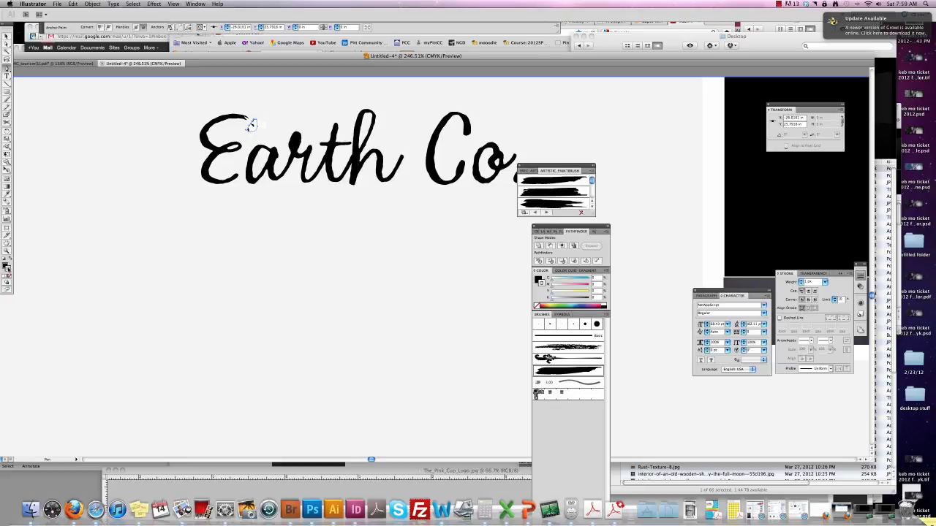
{"action": "left_click", "coordinate": [9, 267]}
{"action": "left_click_drag", "start_coordinate": [594, 215], "coordinate": [640, 418]}
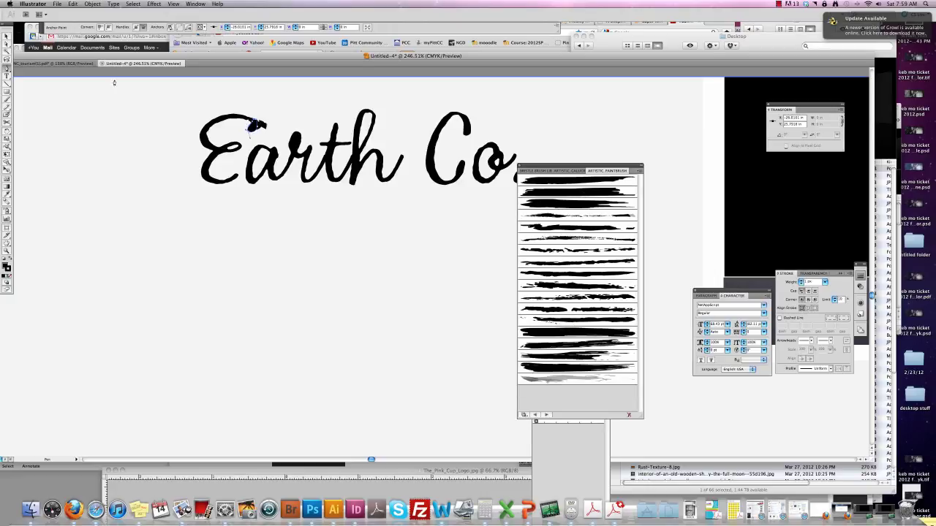
Step: Delete the brush-styled path at the end of the script E's upper stroke
{"action": "left_click", "coordinate": [6, 35]}
{"action": "left_click", "coordinate": [252, 126]}
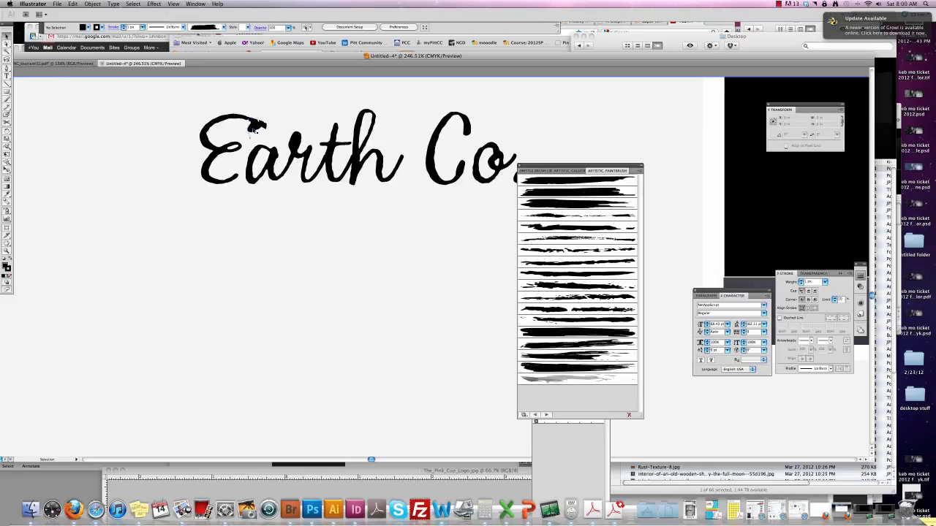
{"action": "key", "text": "Delete"}
Step: Try a short freehand brush stroke curving down from the end of the script E's upper stroke
{"action": "left_click_drag", "start_coordinate": [6, 93], "coordinate": [28, 109]}
{"action": "left_click_drag", "start_coordinate": [252, 122], "coordinate": [245, 137]}
{"action": "key", "text": "v"}
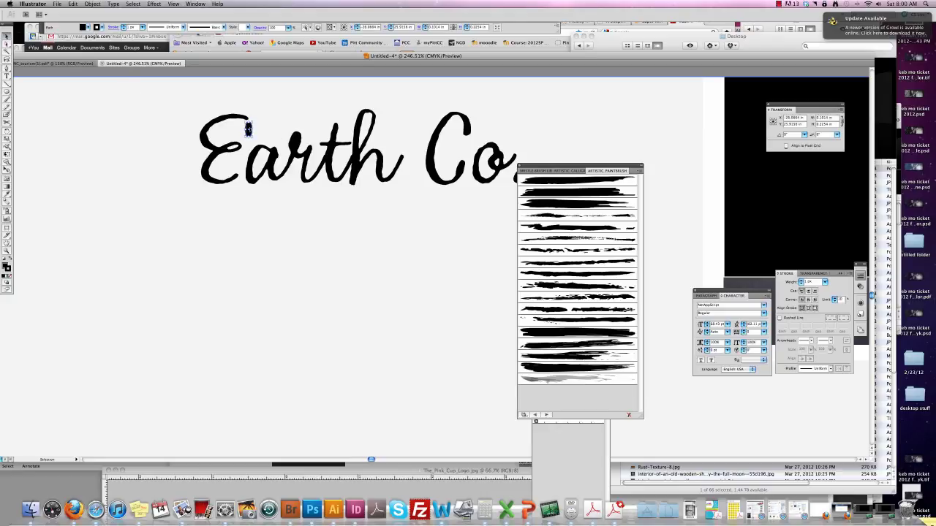
{"action": "key", "text": "Delete"}
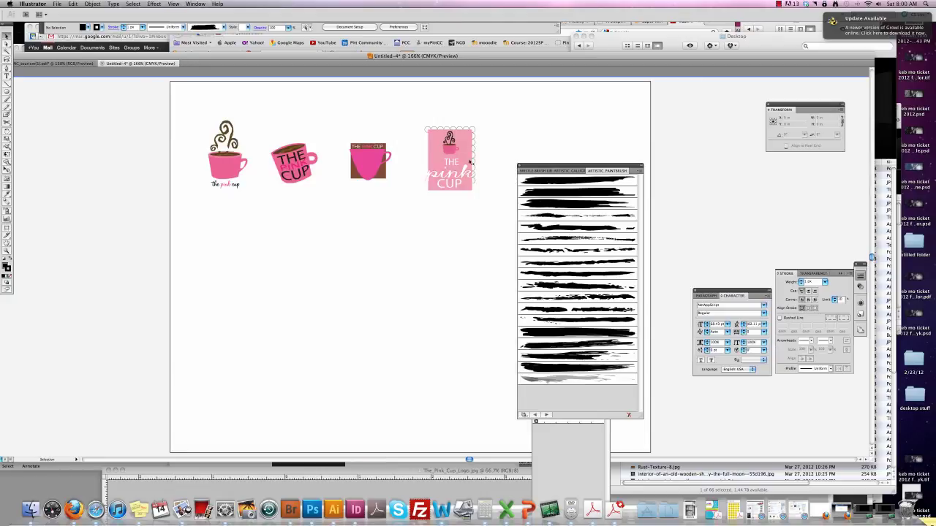
Step: Bring the NC tourism PDF to the front and shift the document window aside to uncover the windows behind it
{"action": "left_click_drag", "start_coordinate": [370, 57], "coordinate": [430, 127]}
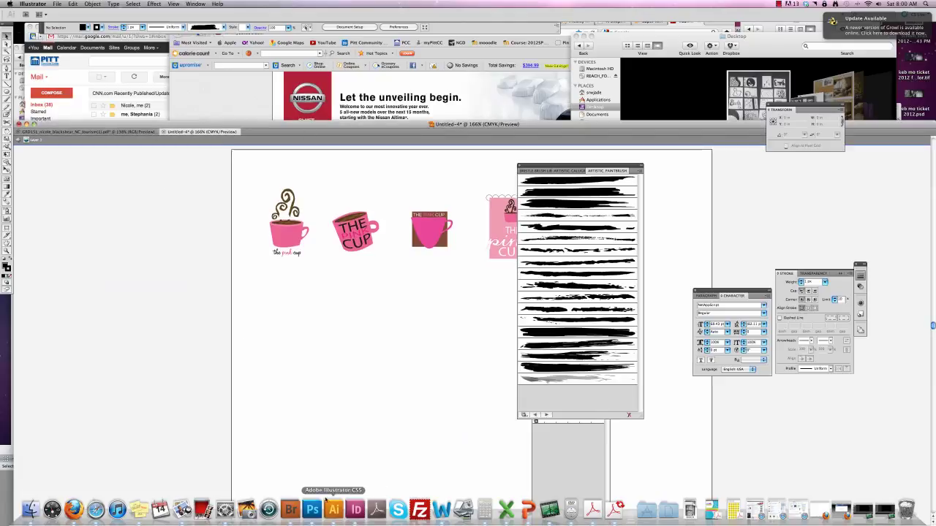
{"action": "left_click", "coordinate": [84, 131]}
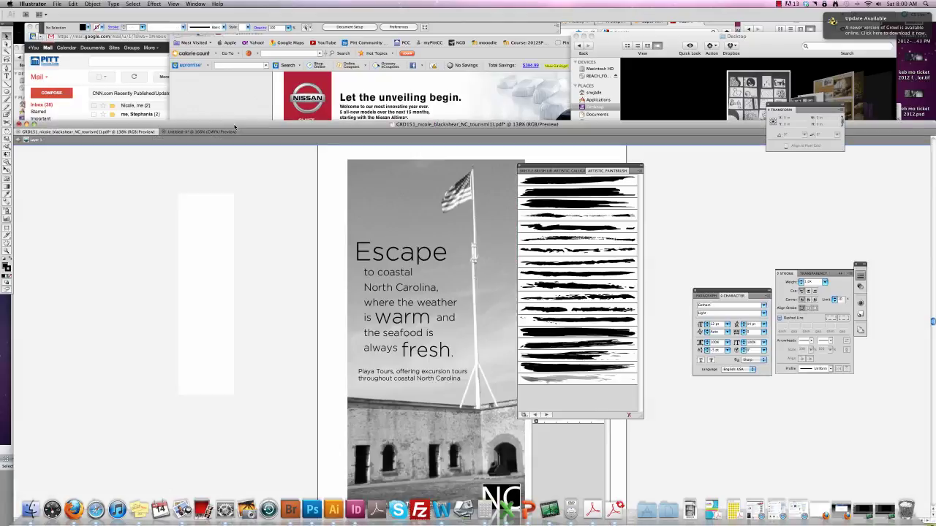
{"action": "left_click_drag", "start_coordinate": [239, 125], "coordinate": [228, 66]}
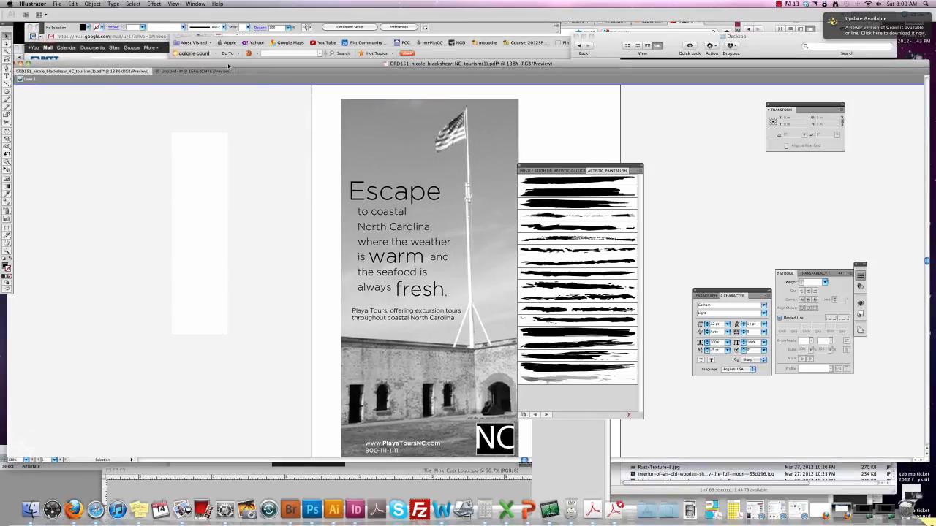
{"action": "left_click_drag", "start_coordinate": [44, 73], "coordinate": [126, 73]}
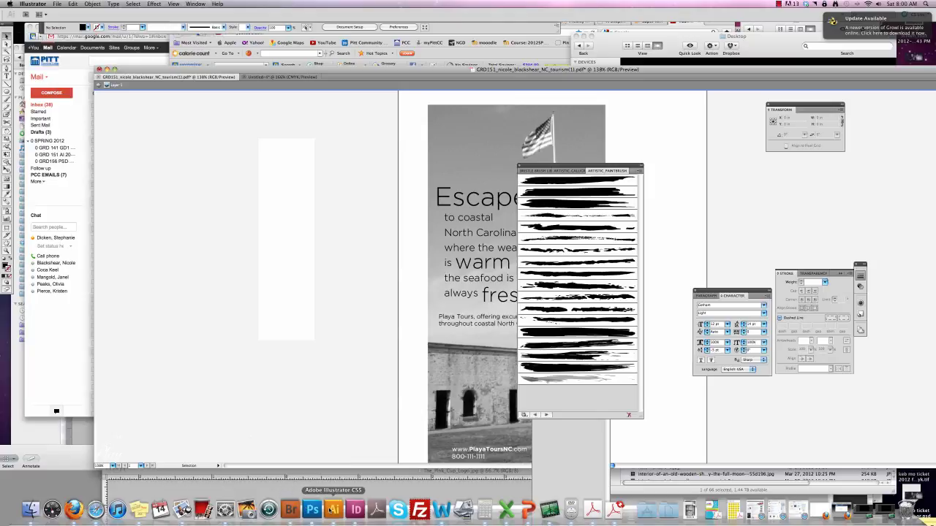
Step: Return to the Untitled-4 document, move its window out of the way, and close the Artistic_Paintbrush library
{"action": "left_click", "coordinate": [162, 489]}
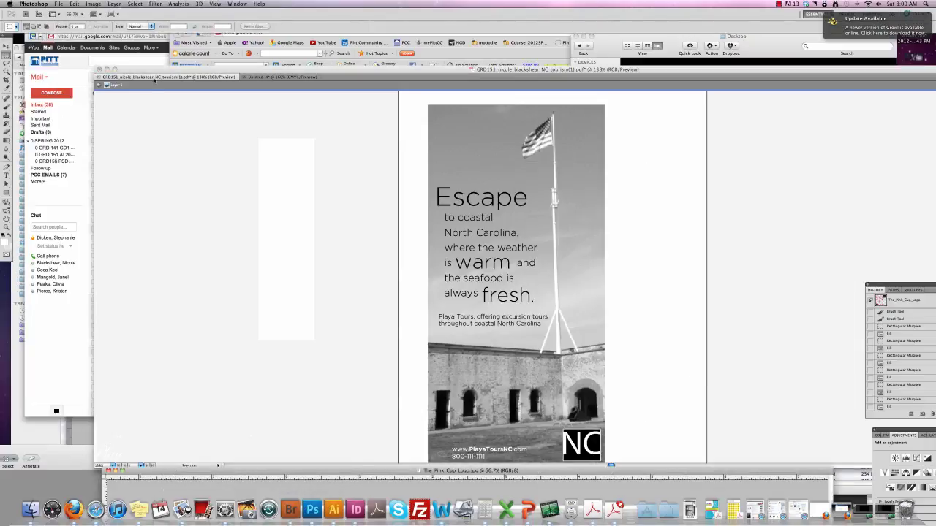
{"action": "left_click", "coordinate": [269, 76]}
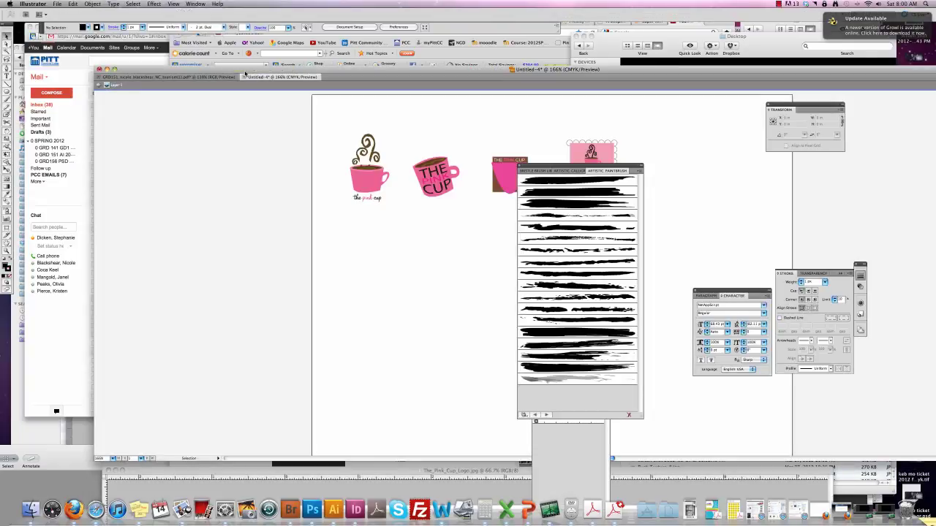
{"action": "mouse_move", "coordinate": [246, 75]}
{"action": "left_mouse_down"}
{"action": "mouse_move", "coordinate": [292, 102]}
{"action": "mouse_move", "coordinate": [416, 121]}
{"action": "mouse_move", "coordinate": [751, 217]}
{"action": "mouse_move", "coordinate": [747, 347]}
{"action": "left_mouse_up"}
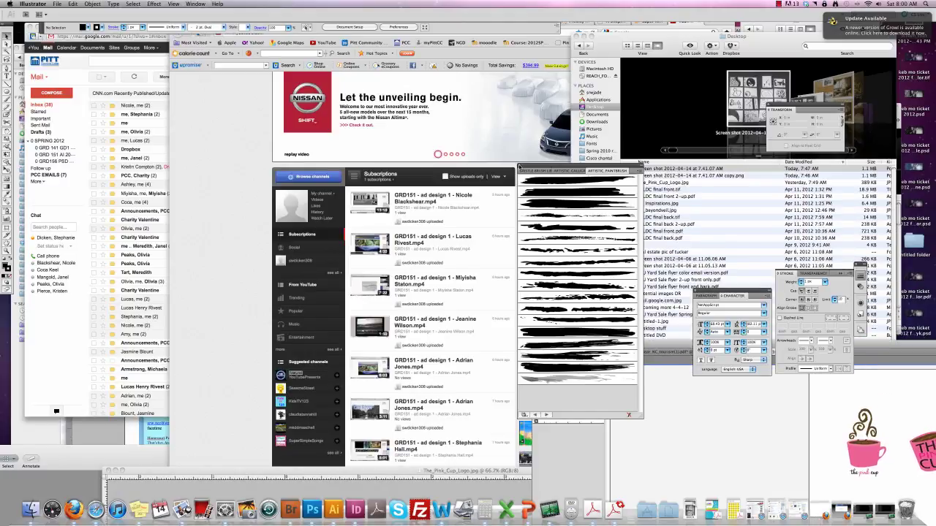
{"action": "left_click", "coordinate": [519, 167]}
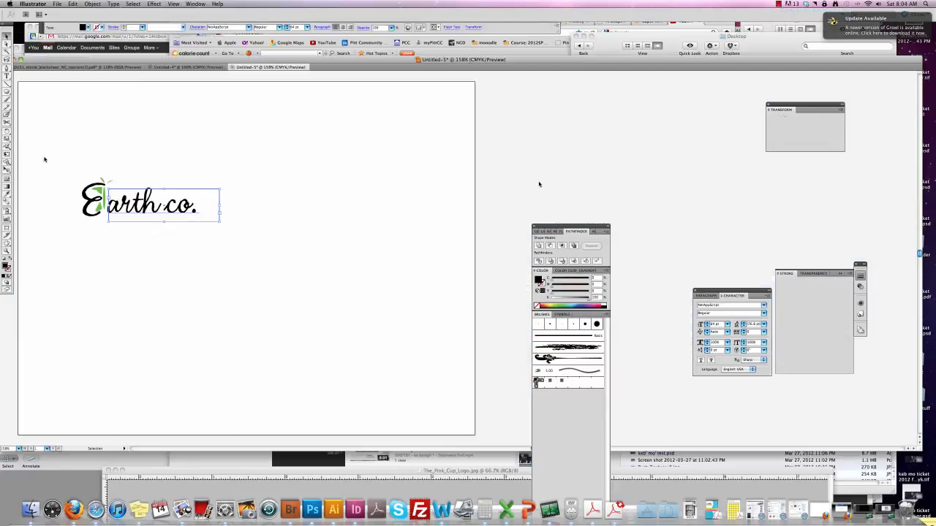
Step: Zoom in on the Earth co. lettering in Untitled-5 and move the Pathfinder, Color and Brushes panel group clear of it
{"action": "left_click", "coordinate": [5, 251]}
{"action": "left_click_drag", "start_coordinate": [61, 174], "coordinate": [292, 257]}
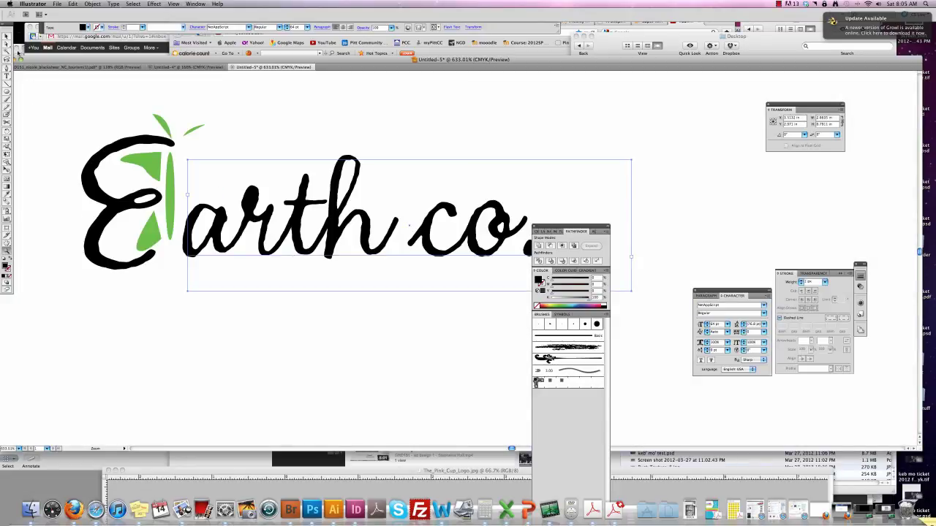
{"action": "left_click", "coordinate": [7, 37]}
{"action": "mouse_move", "coordinate": [550, 228]}
{"action": "left_mouse_down"}
{"action": "mouse_move", "coordinate": [713, 213]}
{"action": "mouse_move", "coordinate": [720, 307]}
{"action": "mouse_move", "coordinate": [746, 350]}
{"action": "mouse_move", "coordinate": [747, 381]}
{"action": "left_mouse_up"}
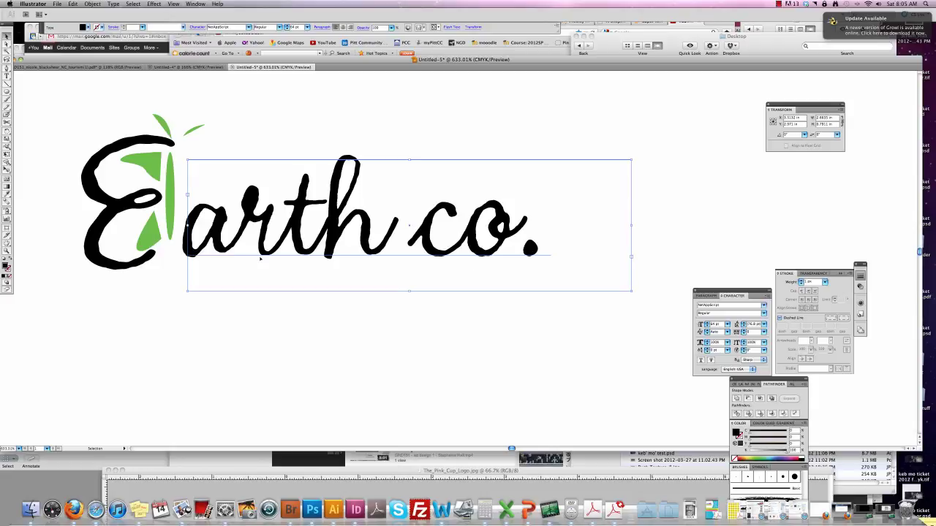
Step: Try converting the large script E to outlines and displaying its anchor points
{"action": "left_click", "coordinate": [170, 224]}
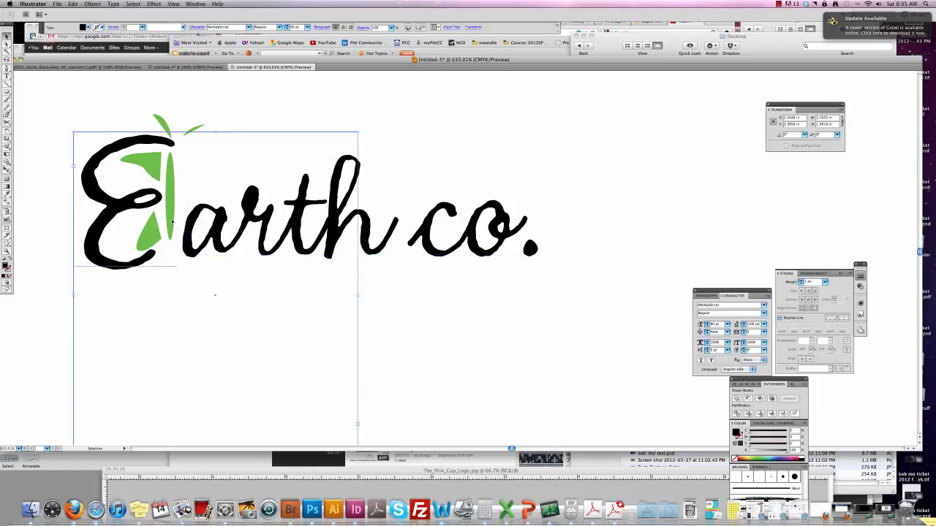
{"action": "left_click", "coordinate": [158, 260]}
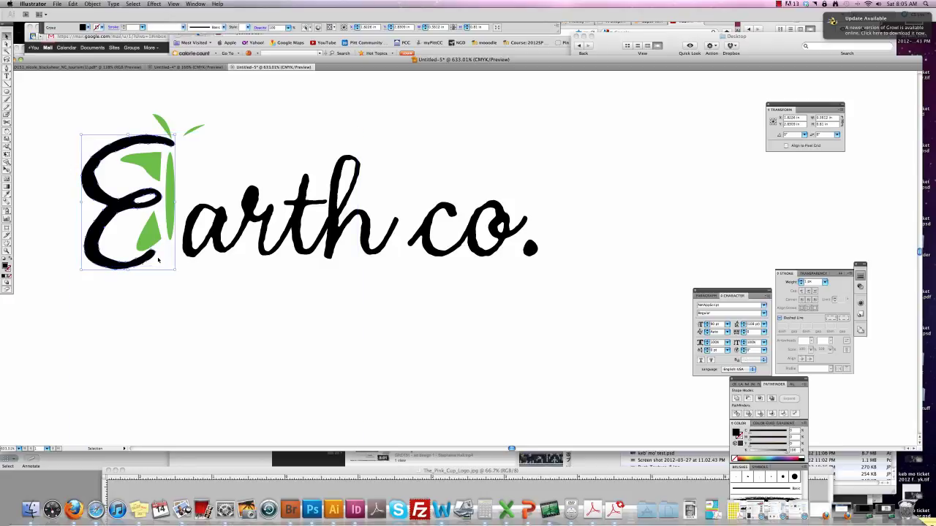
{"action": "key", "text": "a"}
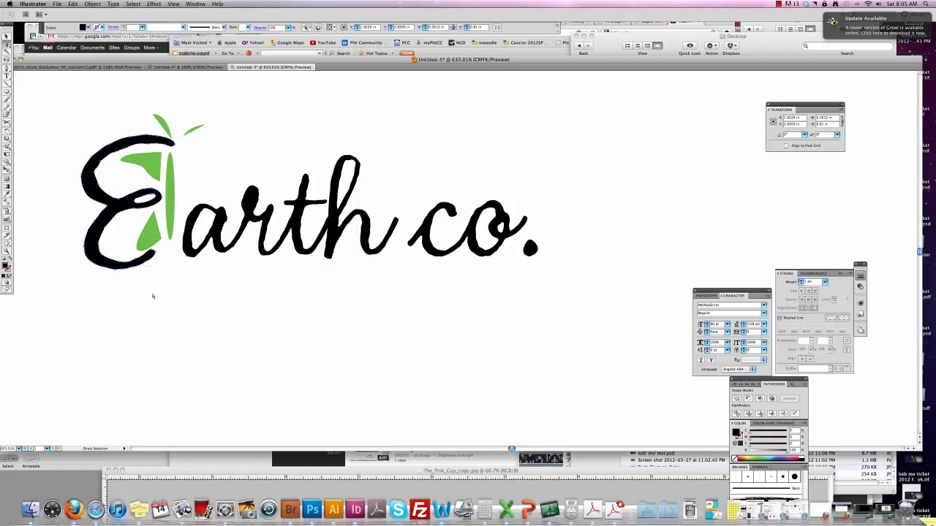
{"action": "left_click", "coordinate": [152, 295]}
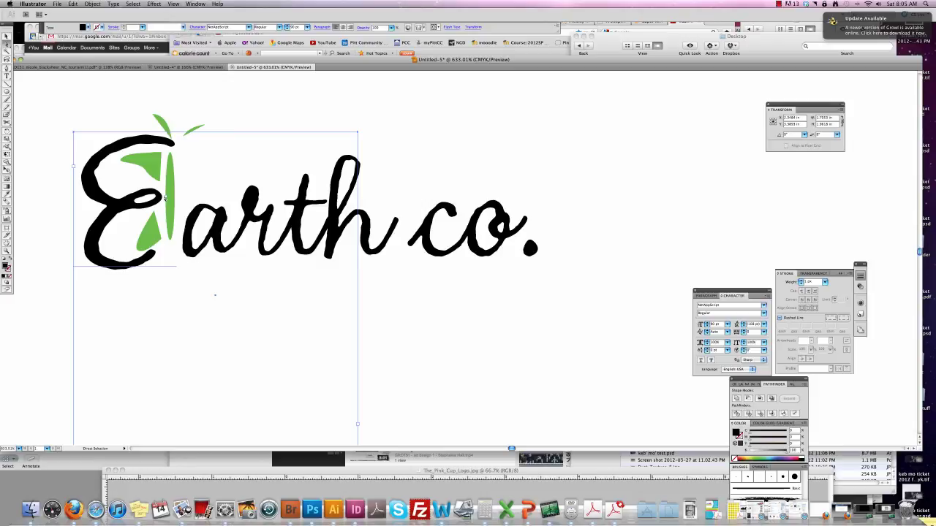
Step: Convert the large script E's text to outlines with Create Outlines
{"action": "left_click", "coordinate": [89, 3]}
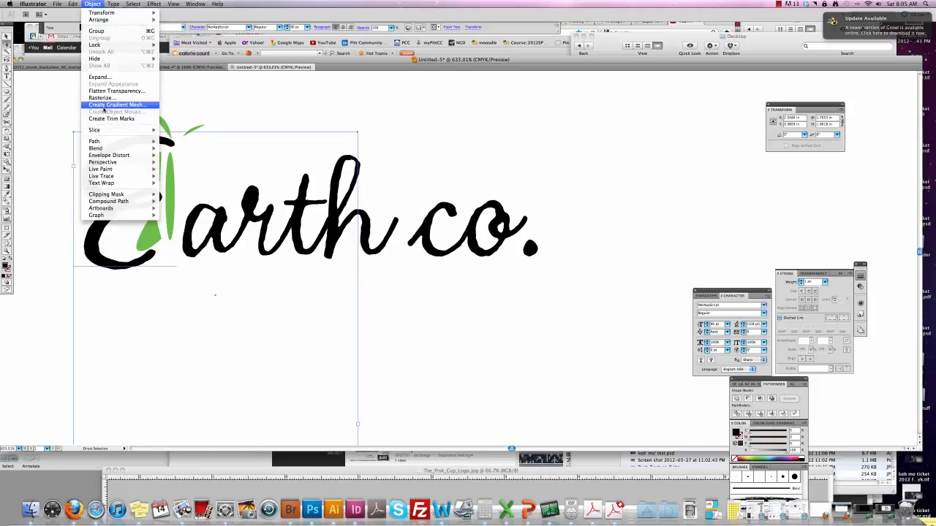
{"action": "mouse_move", "coordinate": [113, 4]}
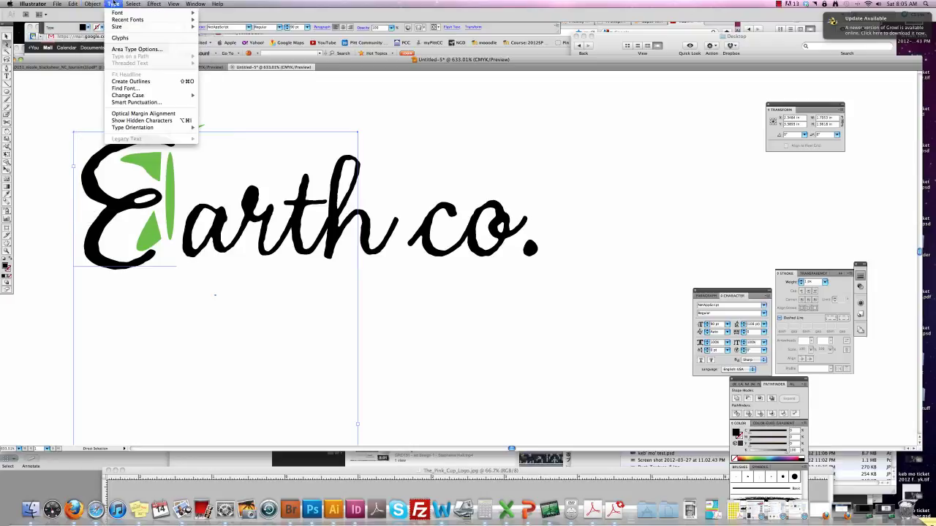
{"action": "left_click", "coordinate": [138, 82]}
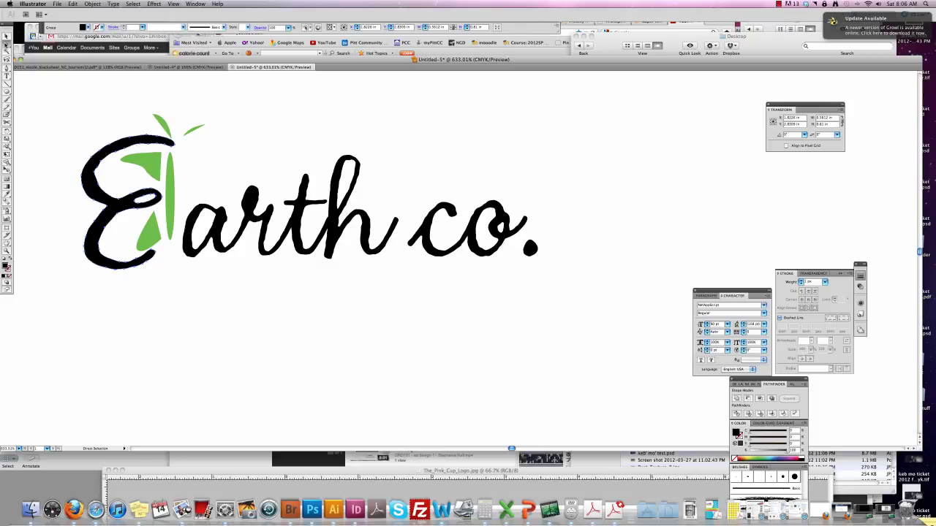
Step: Extend the outlined E's lower tail towards the letter a by moving its end anchor points, and refine the curve beneath it
{"action": "left_click_drag", "start_coordinate": [157, 278], "coordinate": [162, 248]}
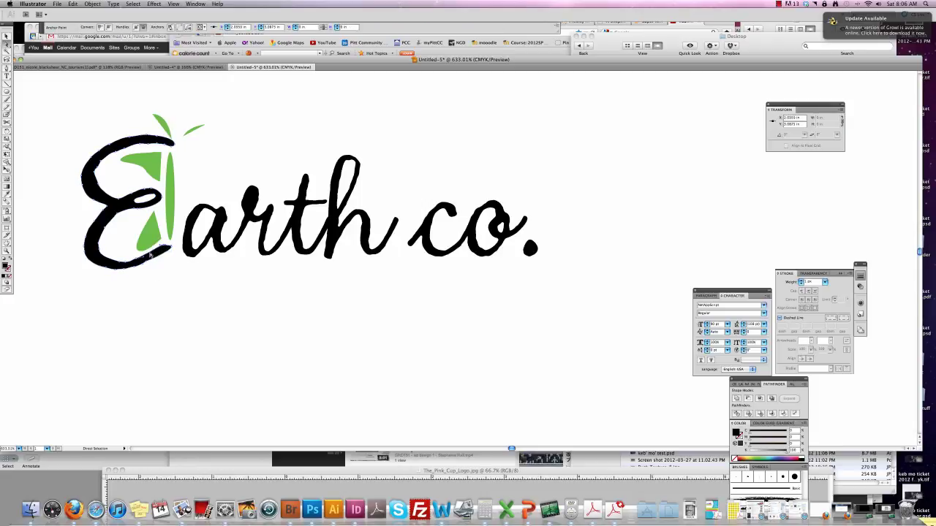
{"action": "left_click", "coordinate": [139, 259]}
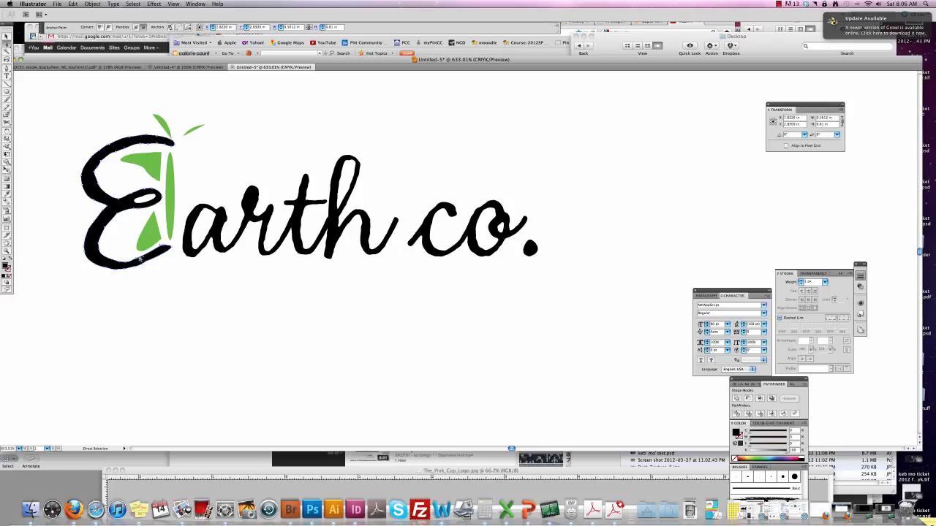
{"action": "left_click", "coordinate": [139, 258]}
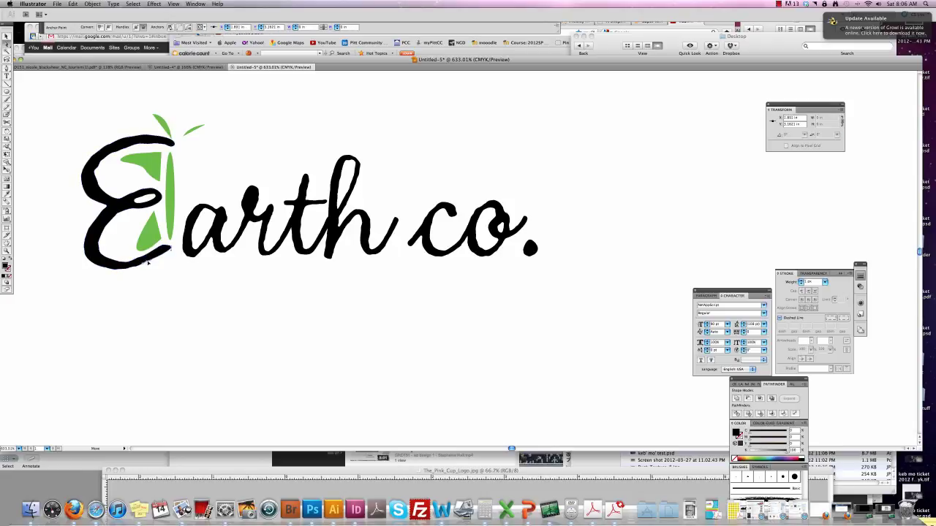
Step: Nudge the "arth co." text slightly left, closer to the E, and deselect it
{"action": "left_click", "coordinate": [189, 242]}
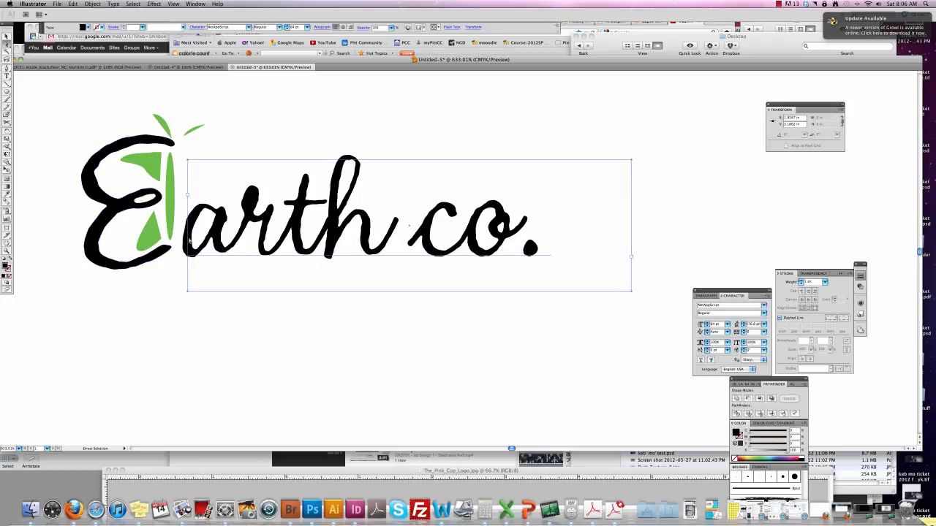
{"action": "key", "text": "Left"}
{"action": "key", "text": "Left"}
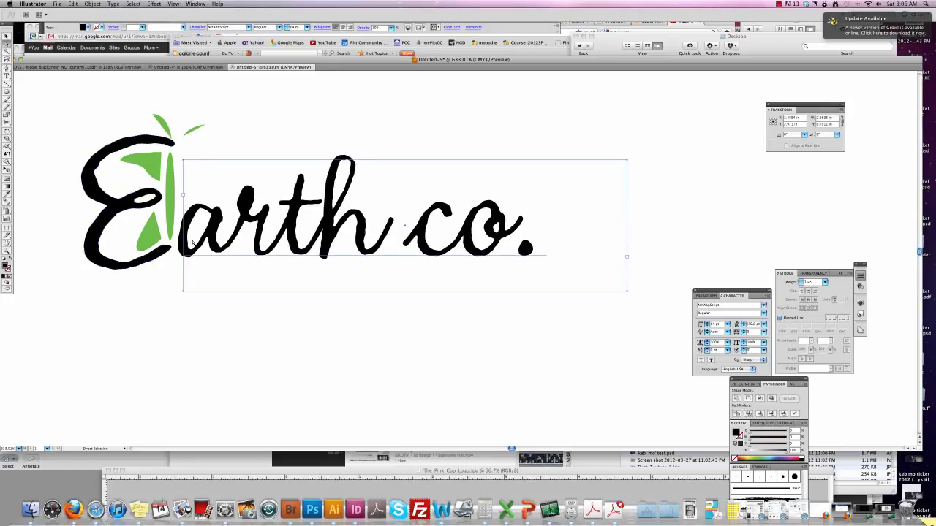
{"action": "left_click", "coordinate": [128, 328]}
Step: Reshape the thick upper-left curve of the outlined E by moving its anchor points inward to slim the stroke
{"action": "left_click", "coordinate": [146, 239]}
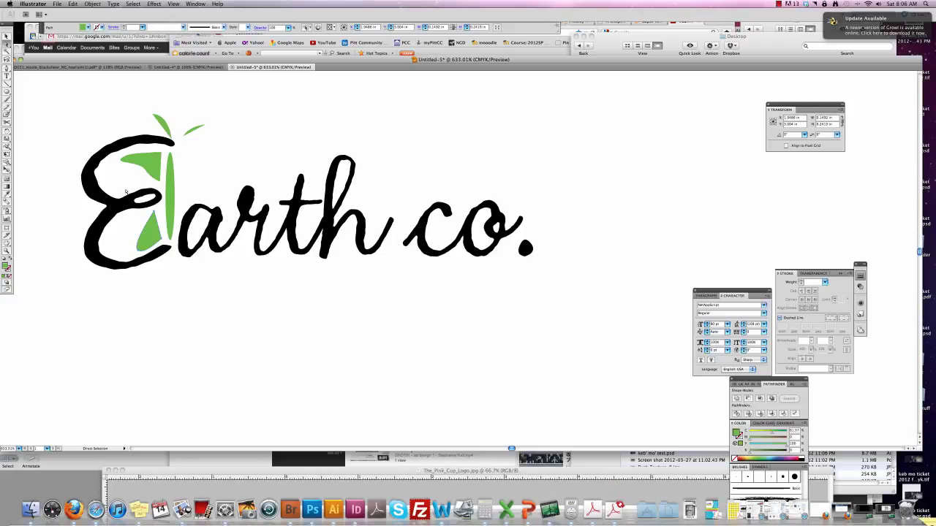
{"action": "left_click_drag", "start_coordinate": [58, 142], "coordinate": [98, 162]}
{"action": "left_click", "coordinate": [97, 170]}
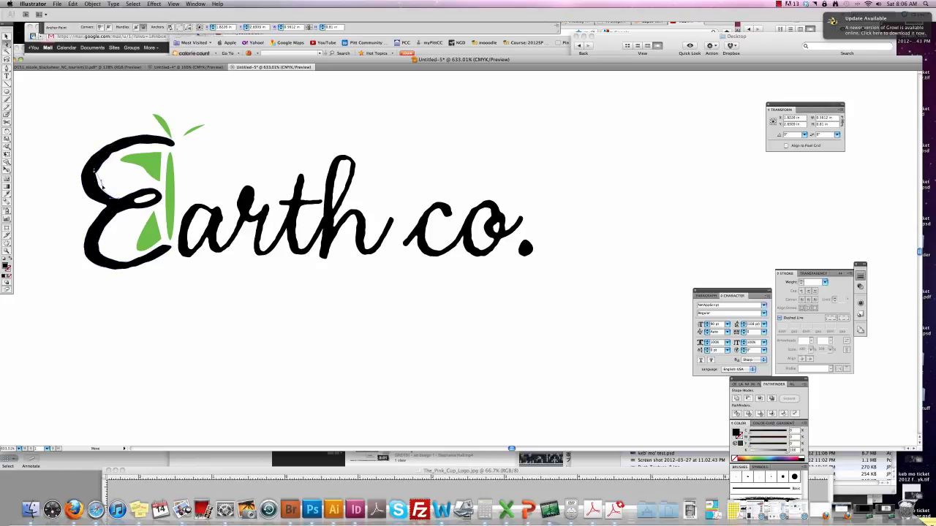
{"action": "left_click", "coordinate": [96, 170]}
{"action": "left_click_drag", "start_coordinate": [93, 160], "coordinate": [94, 190]}
{"action": "left_click", "coordinate": [86, 178]}
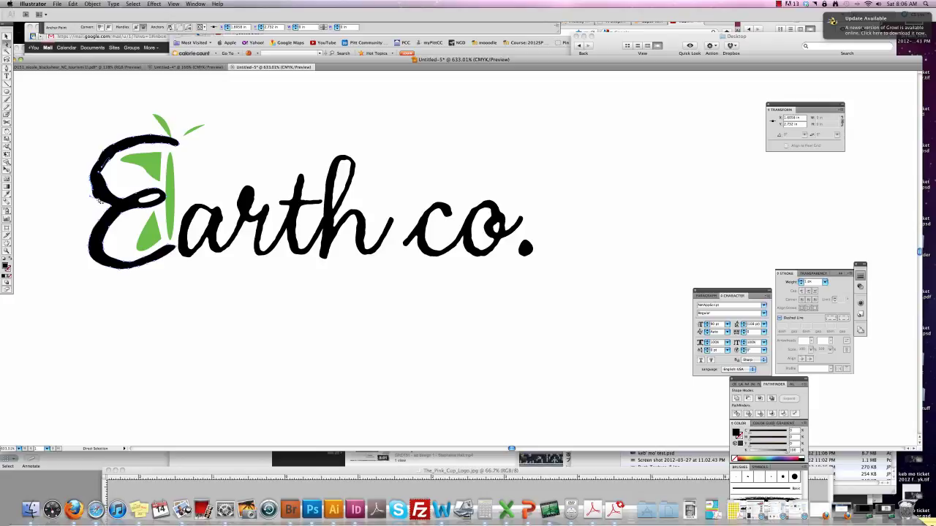
{"action": "mouse_move", "coordinate": [95, 202]}
{"action": "left_mouse_down"}
{"action": "mouse_move", "coordinate": [104, 201]}
{"action": "mouse_move", "coordinate": [95, 190]}
{"action": "left_mouse_up"}
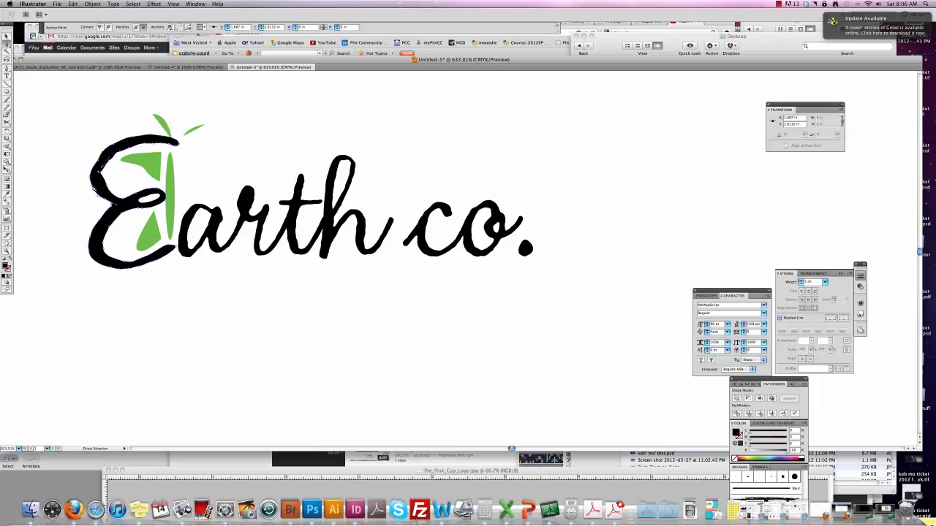